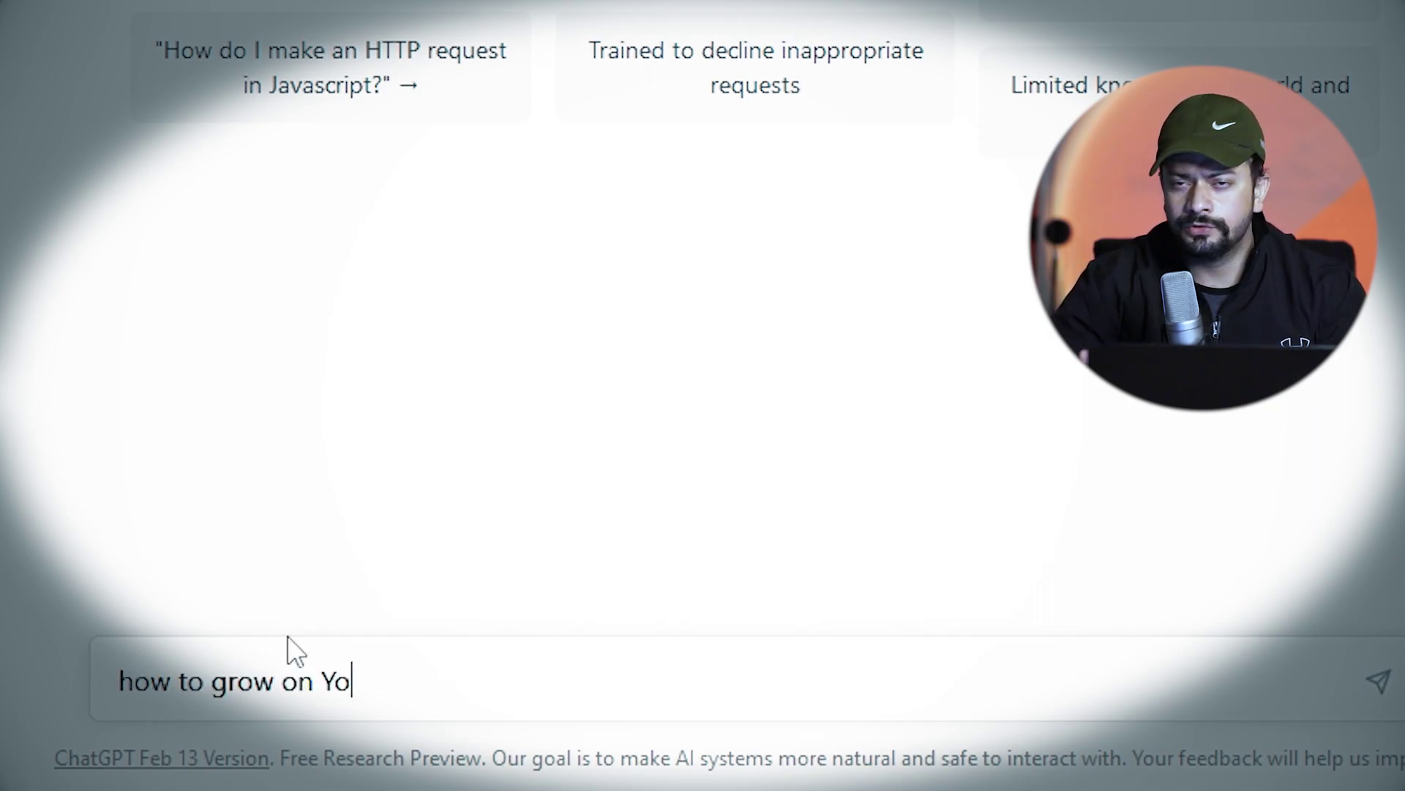
Ask ChatGPT for a beginner's ebook on email marketing, then request more content.
type("?")
key("Return")
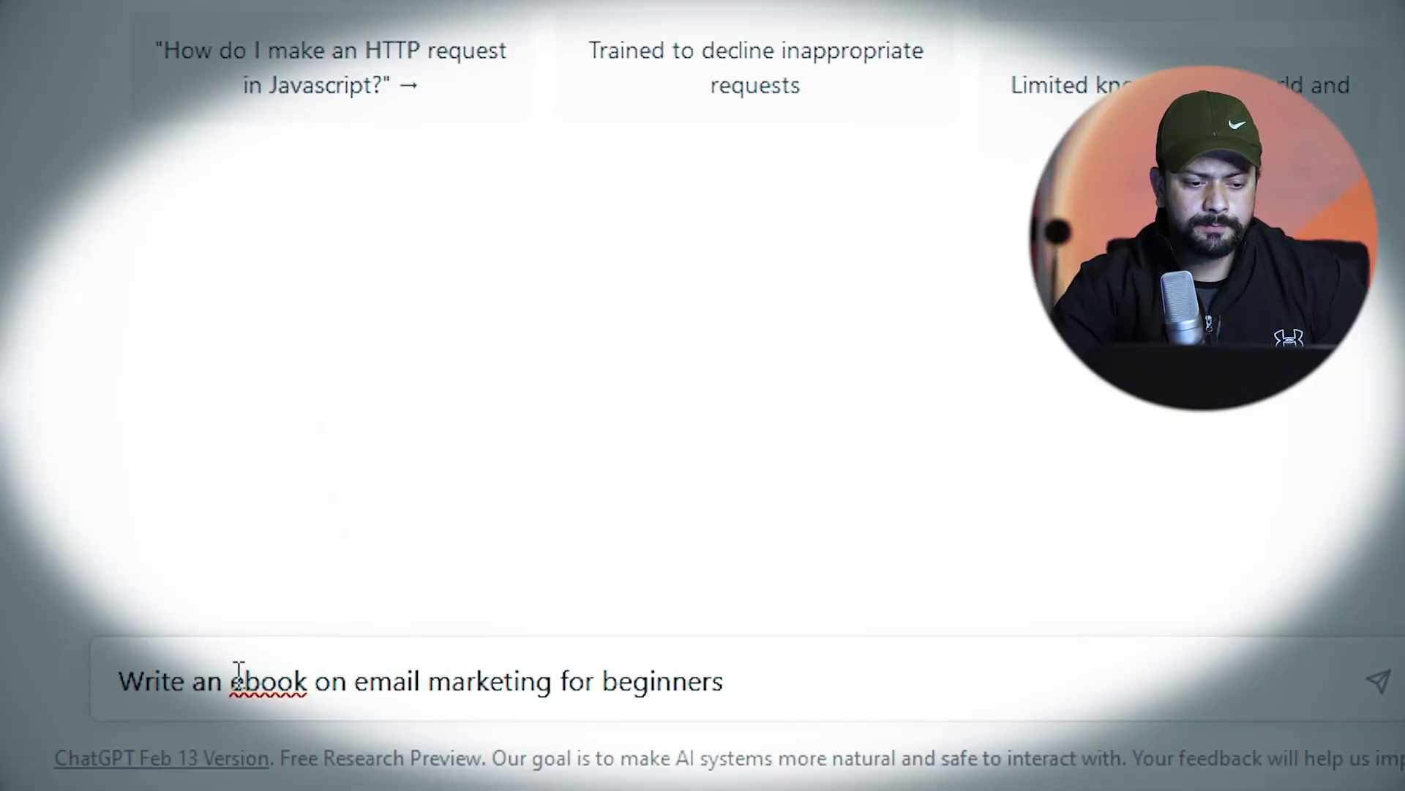
key("Return")
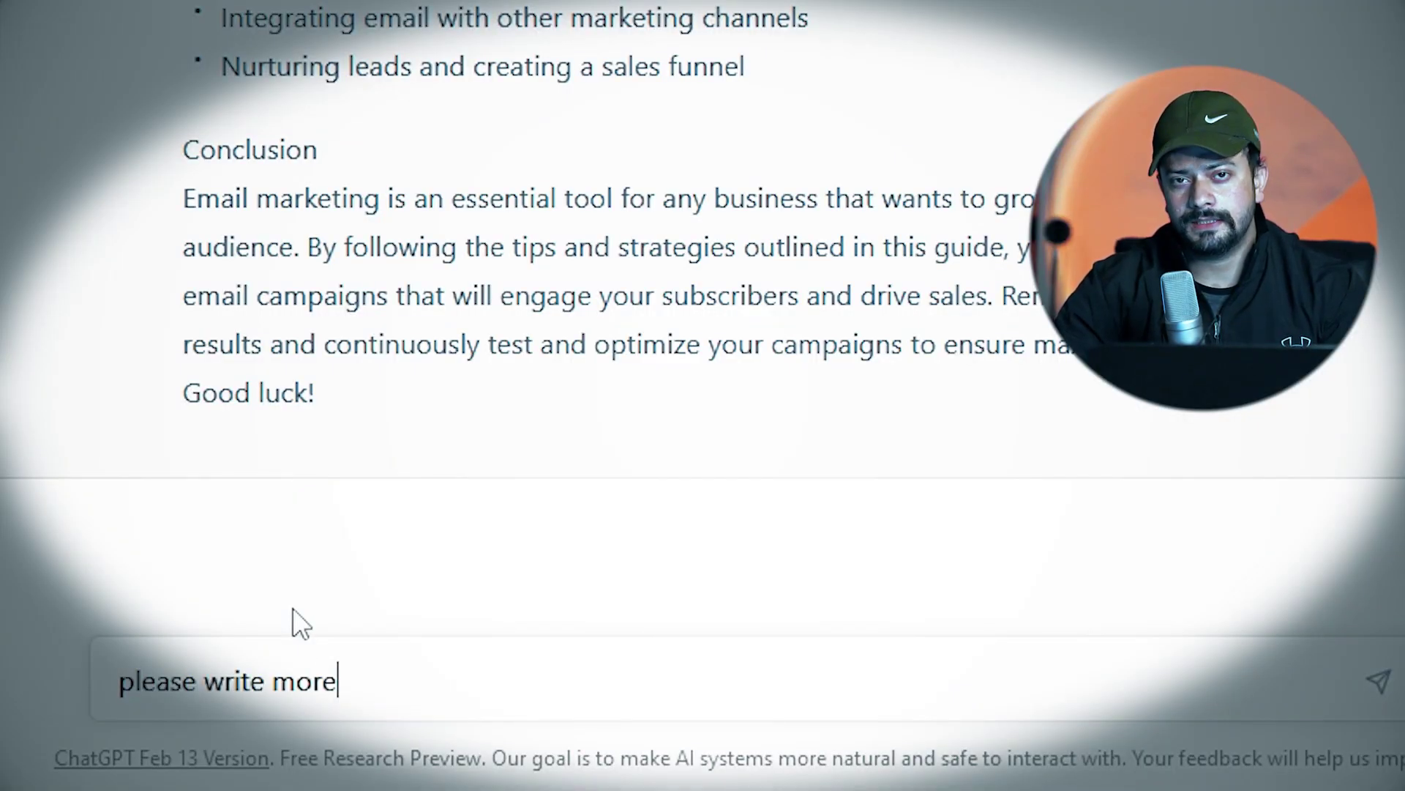
type(" content")
key("Return")
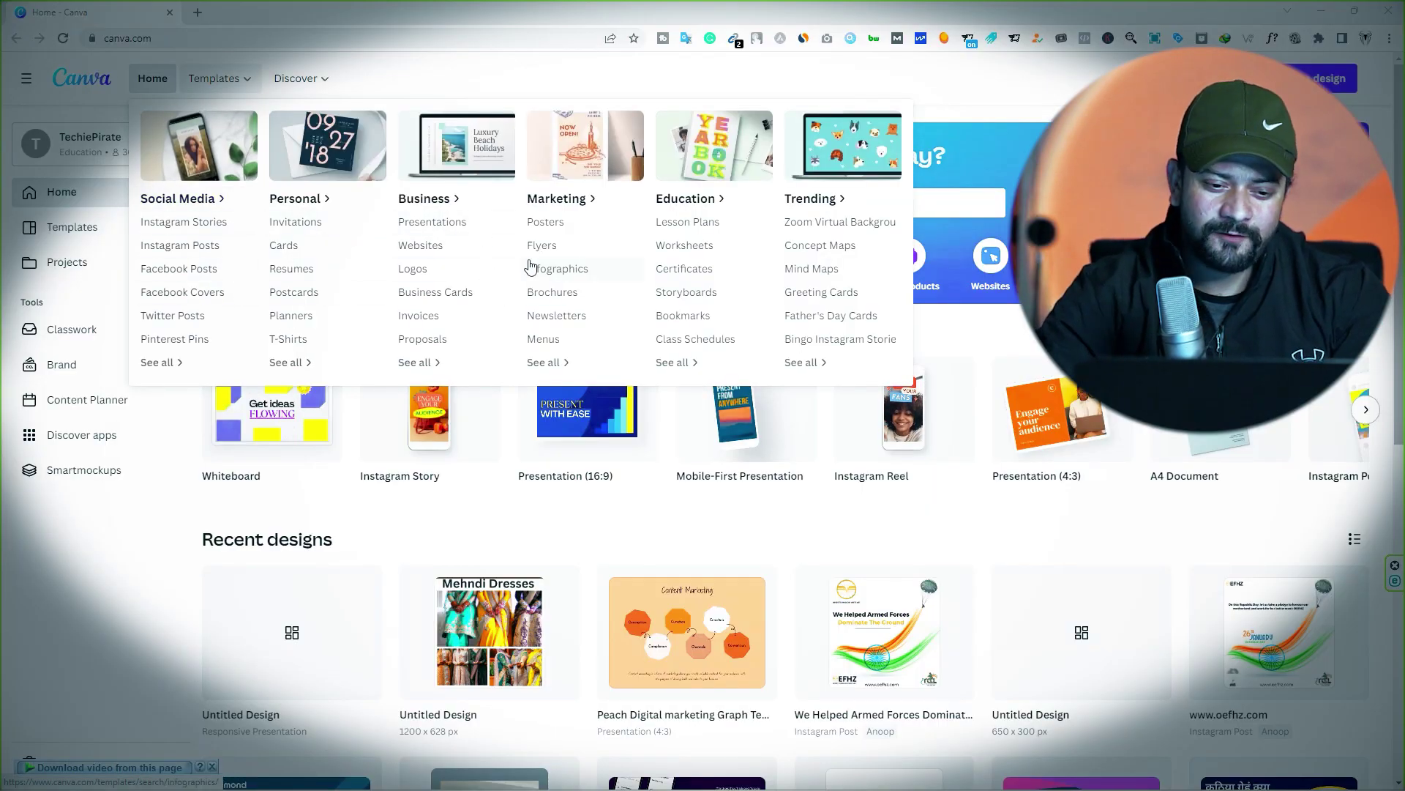
Browse the Marketing logo templates gallery.
left_click(413, 271)
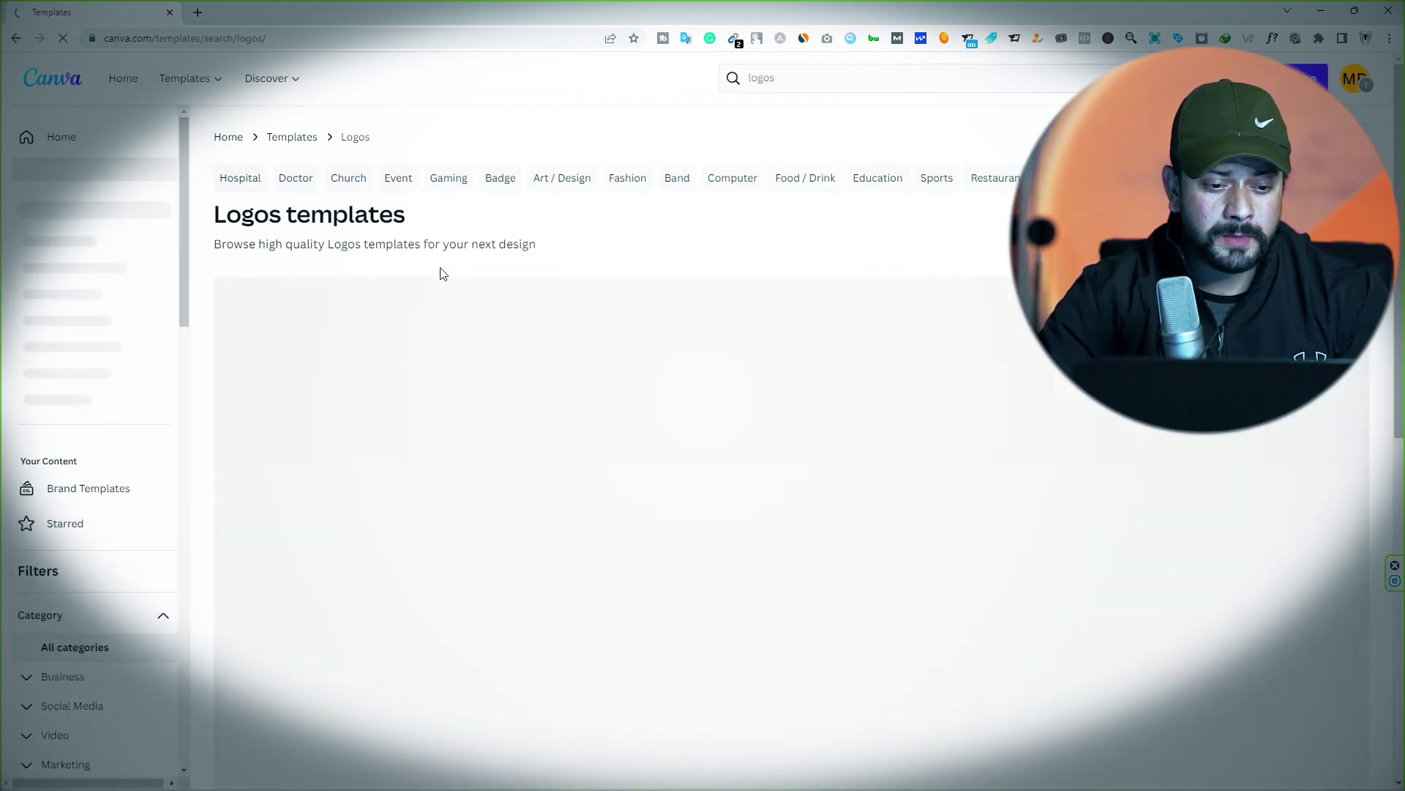
scroll(697, 429, "down", 3)
scroll(696, 429, "down", 3)
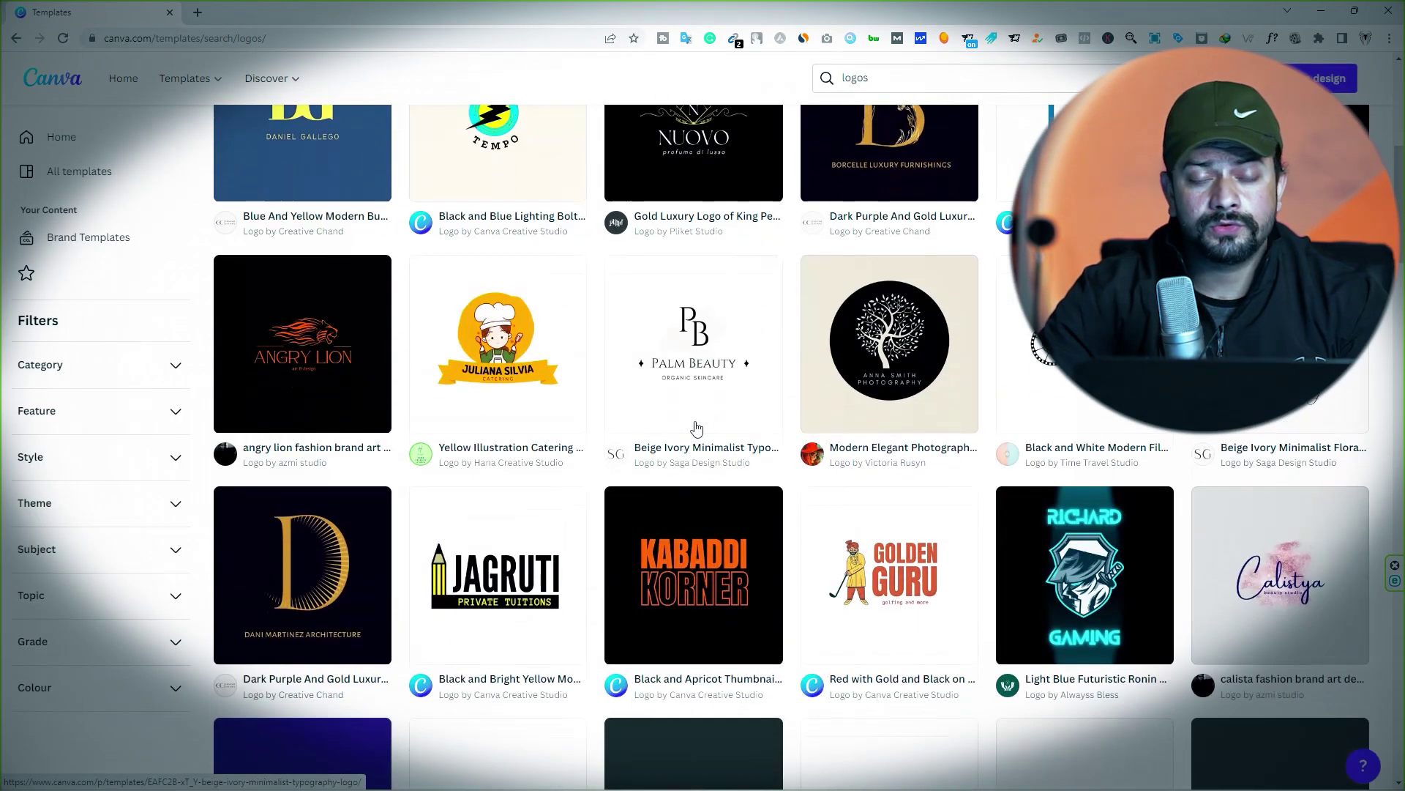
scroll(627, 401, "down", 2)
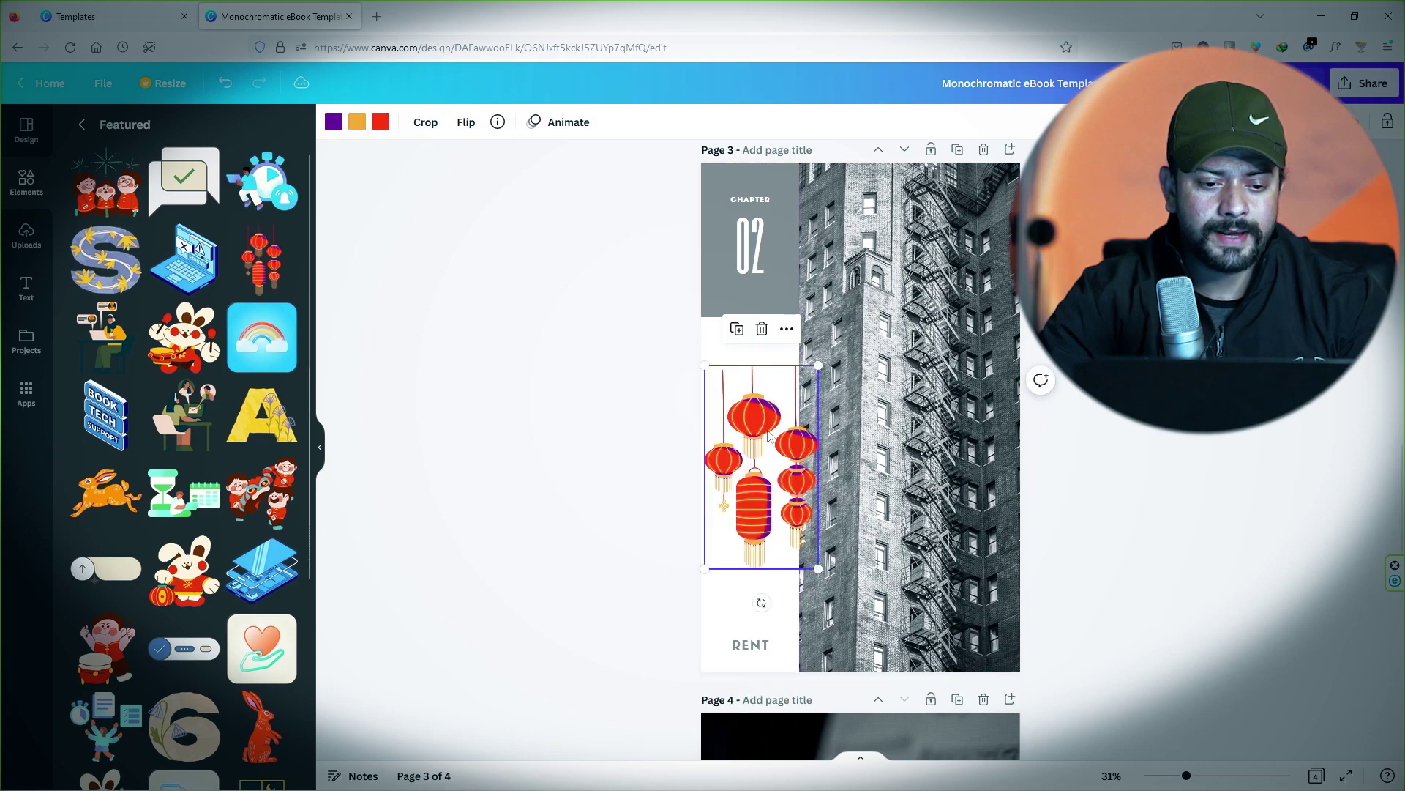
Place a resized lantern graphic against the left edge of page 3.
left_click_drag(706, 366, 719, 382)
left_click_drag(771, 470, 753, 456)
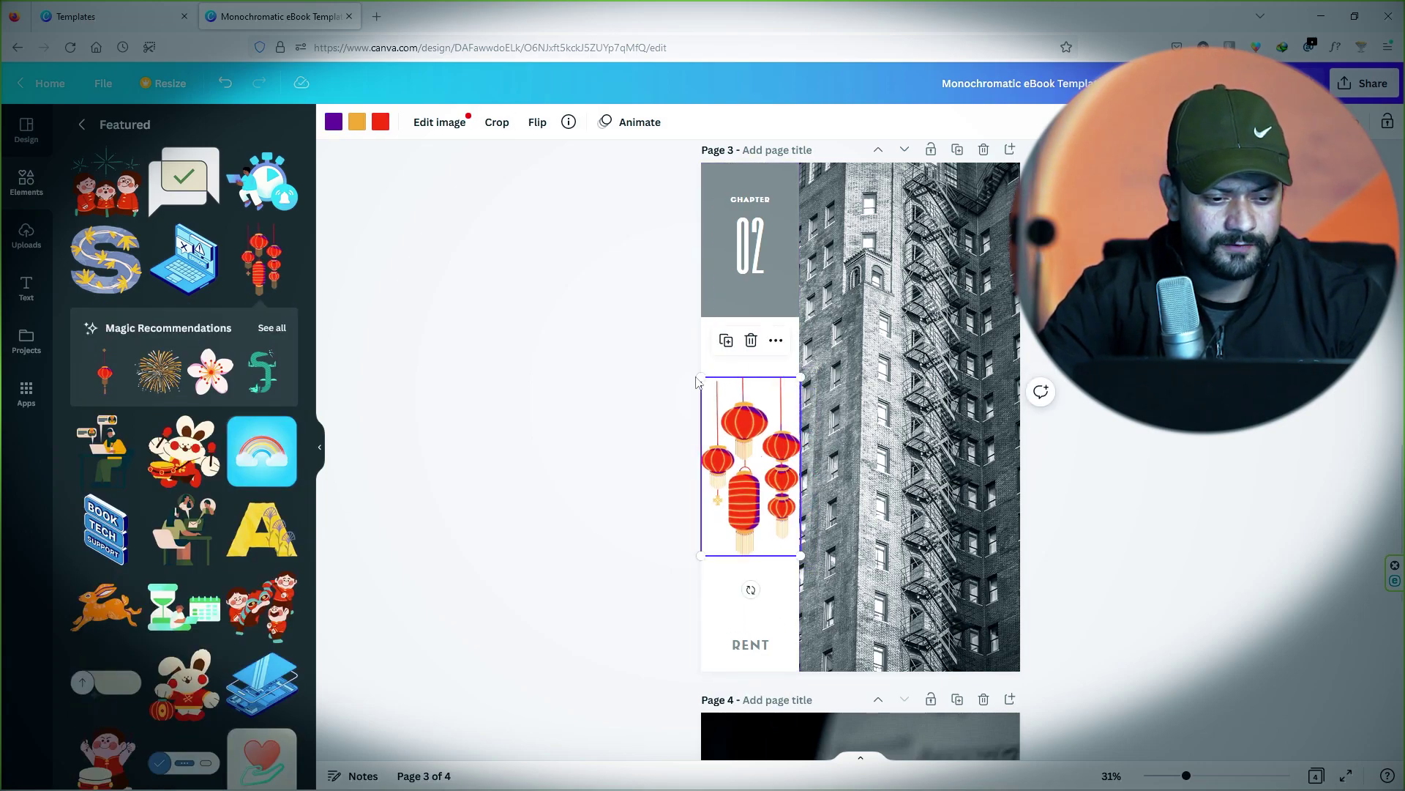
left_click(581, 487)
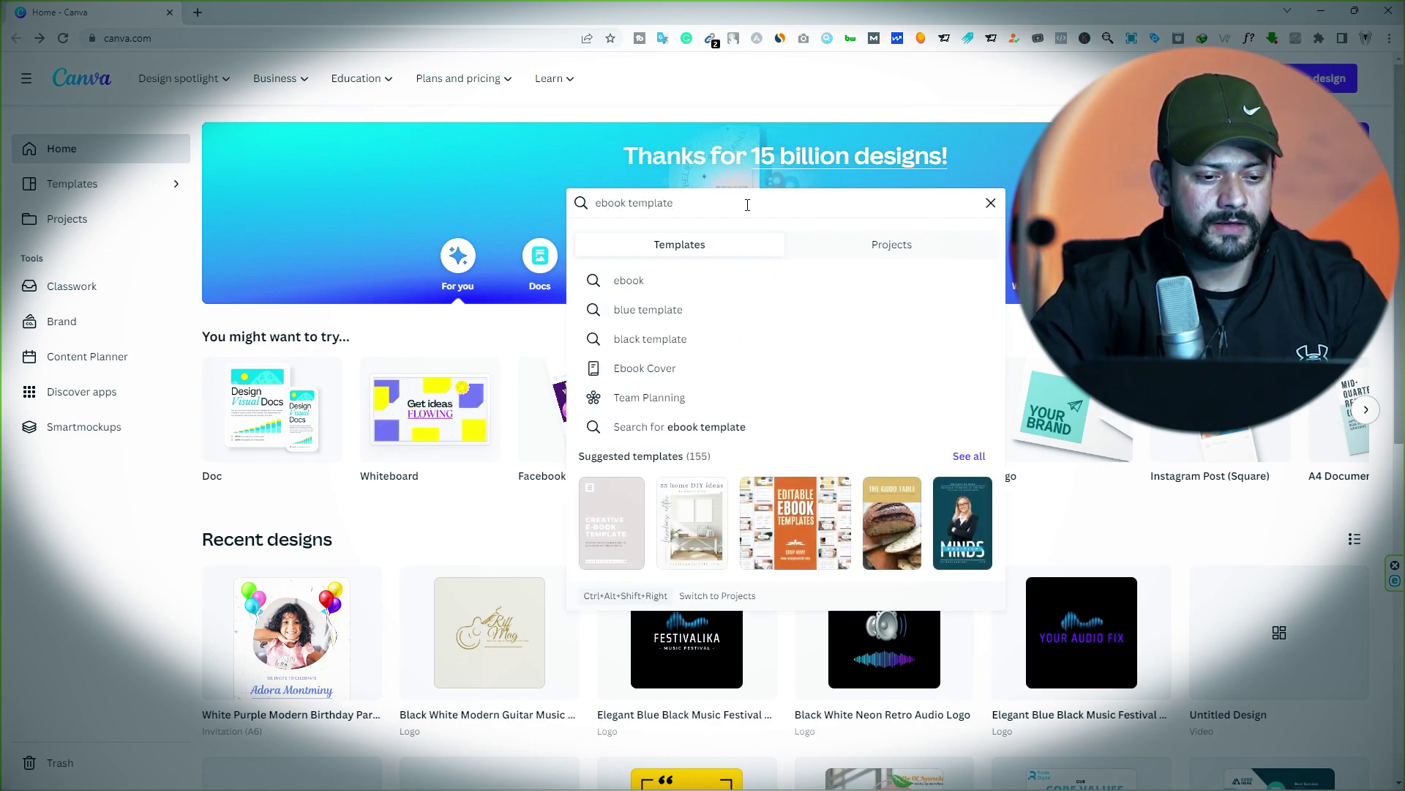
Search ebook templates and start a design from the Soft Pink Modern E-Book A4 template.
key("Return")
scroll(761, 293, "down", 7)
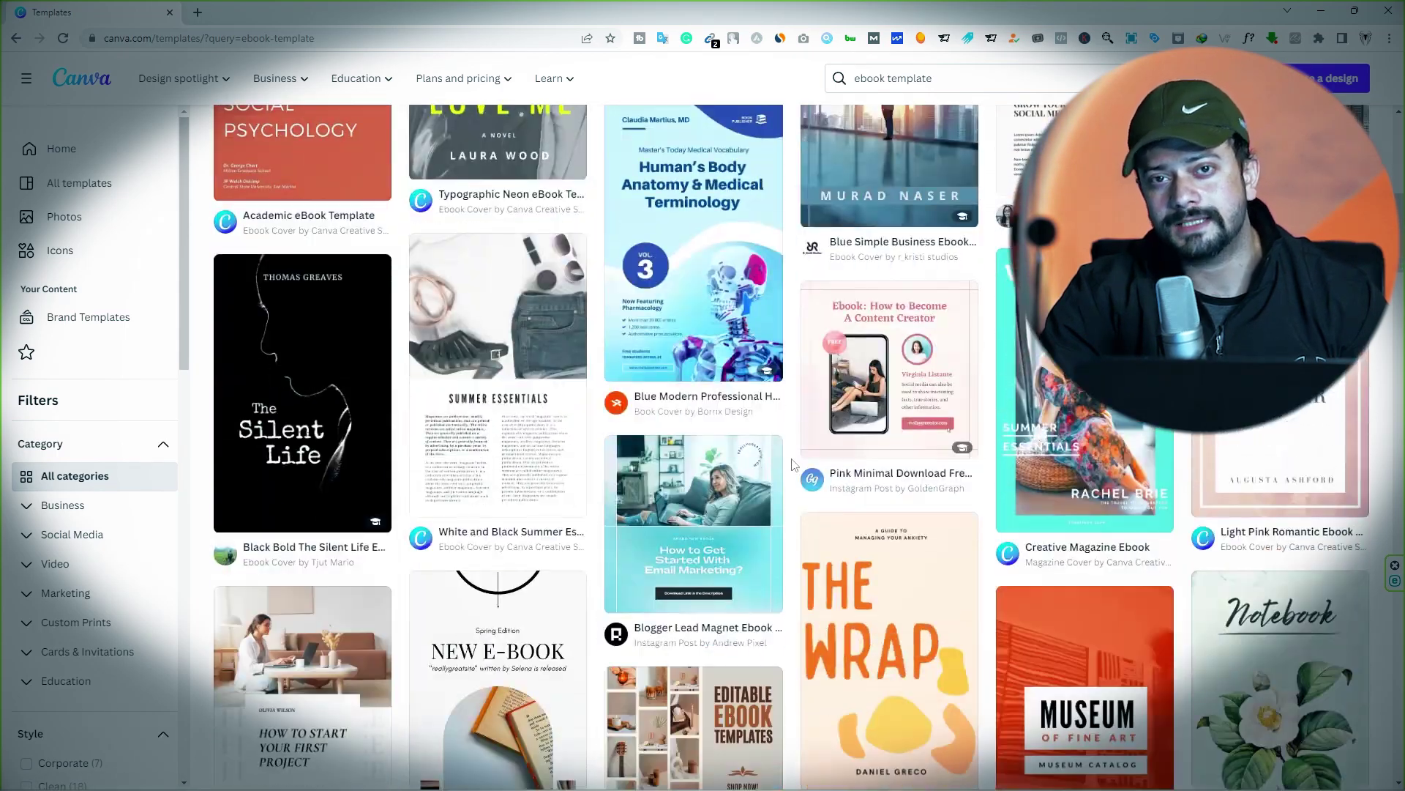
scroll(776, 381, "down", 4)
scroll(792, 464, "down", 4)
scroll(792, 464, "up", 15)
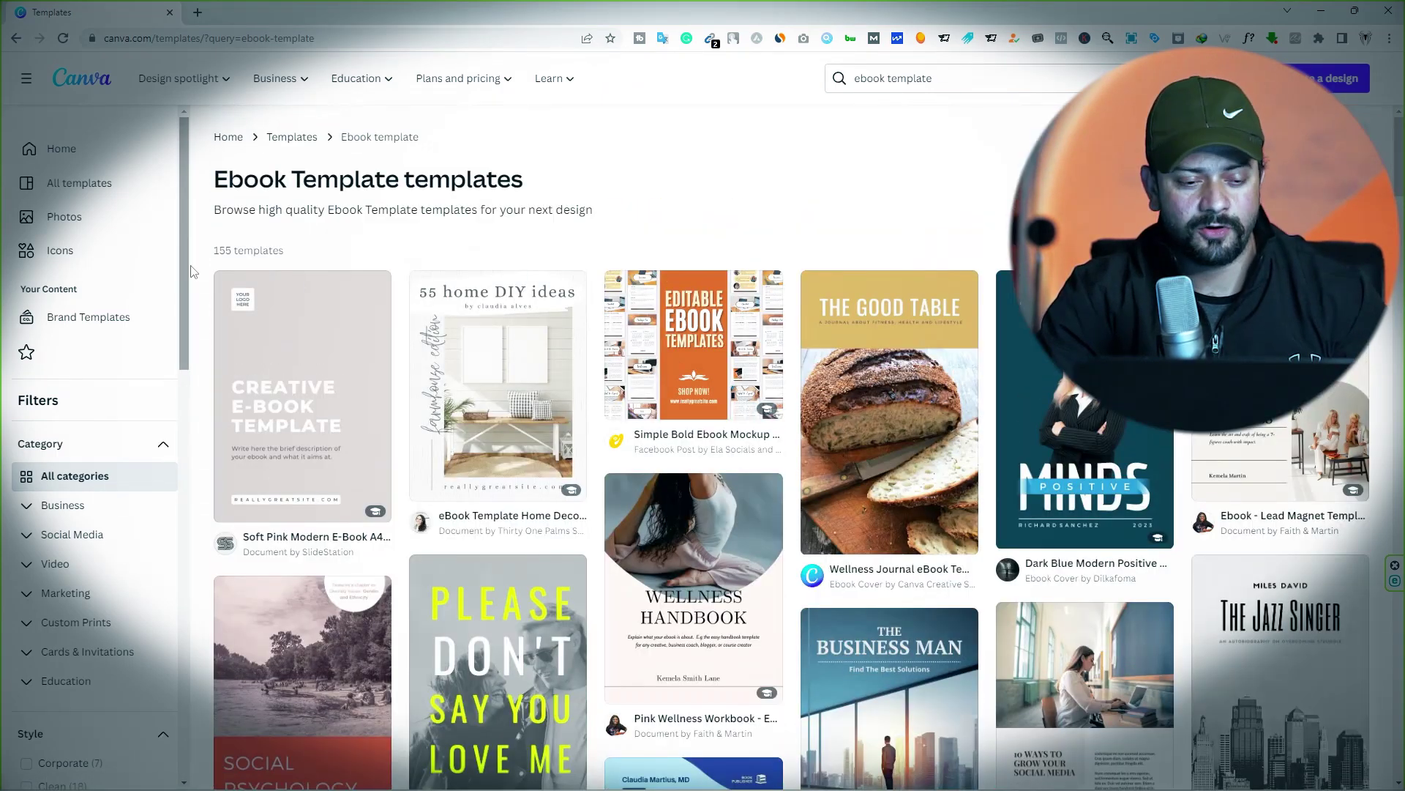
left_click(306, 450)
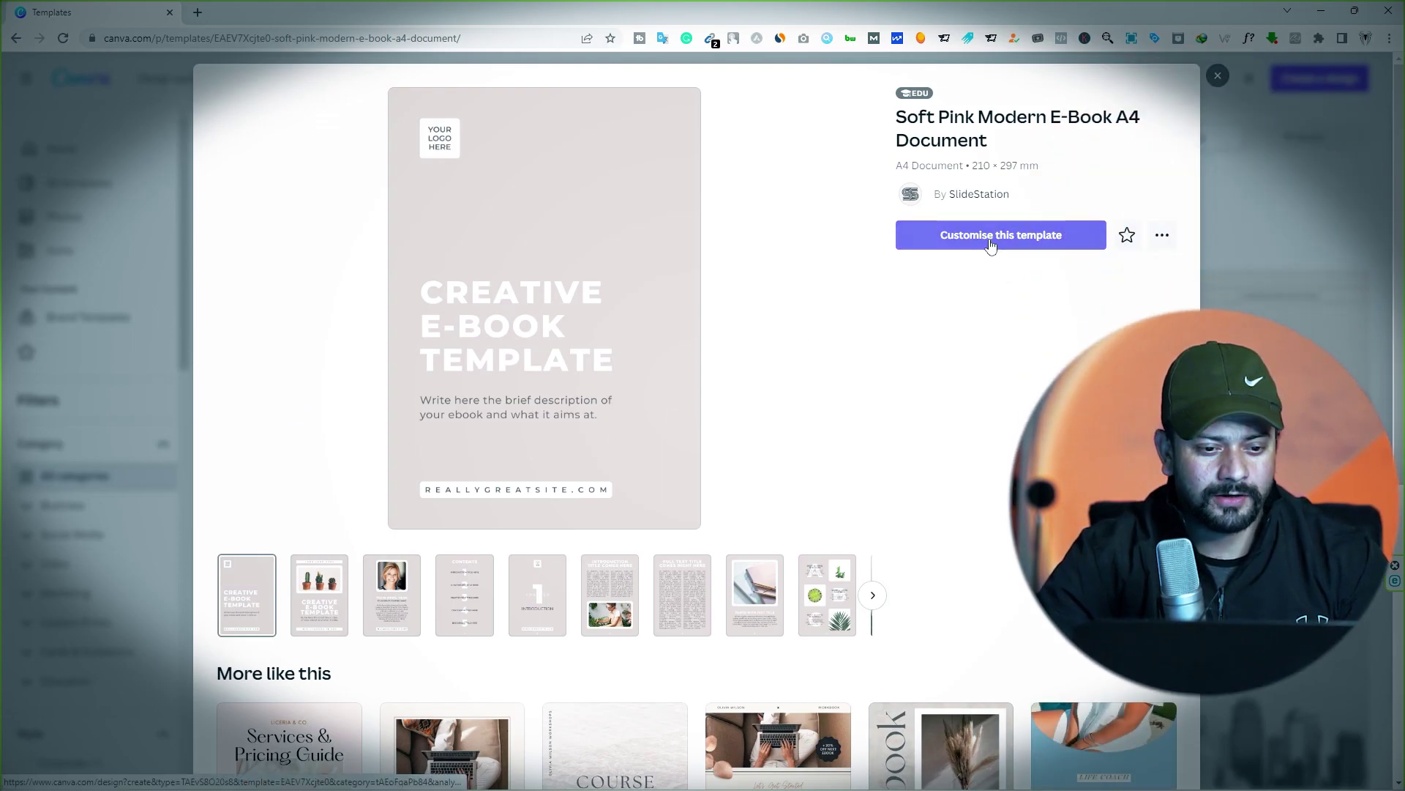
left_click(1000, 241)
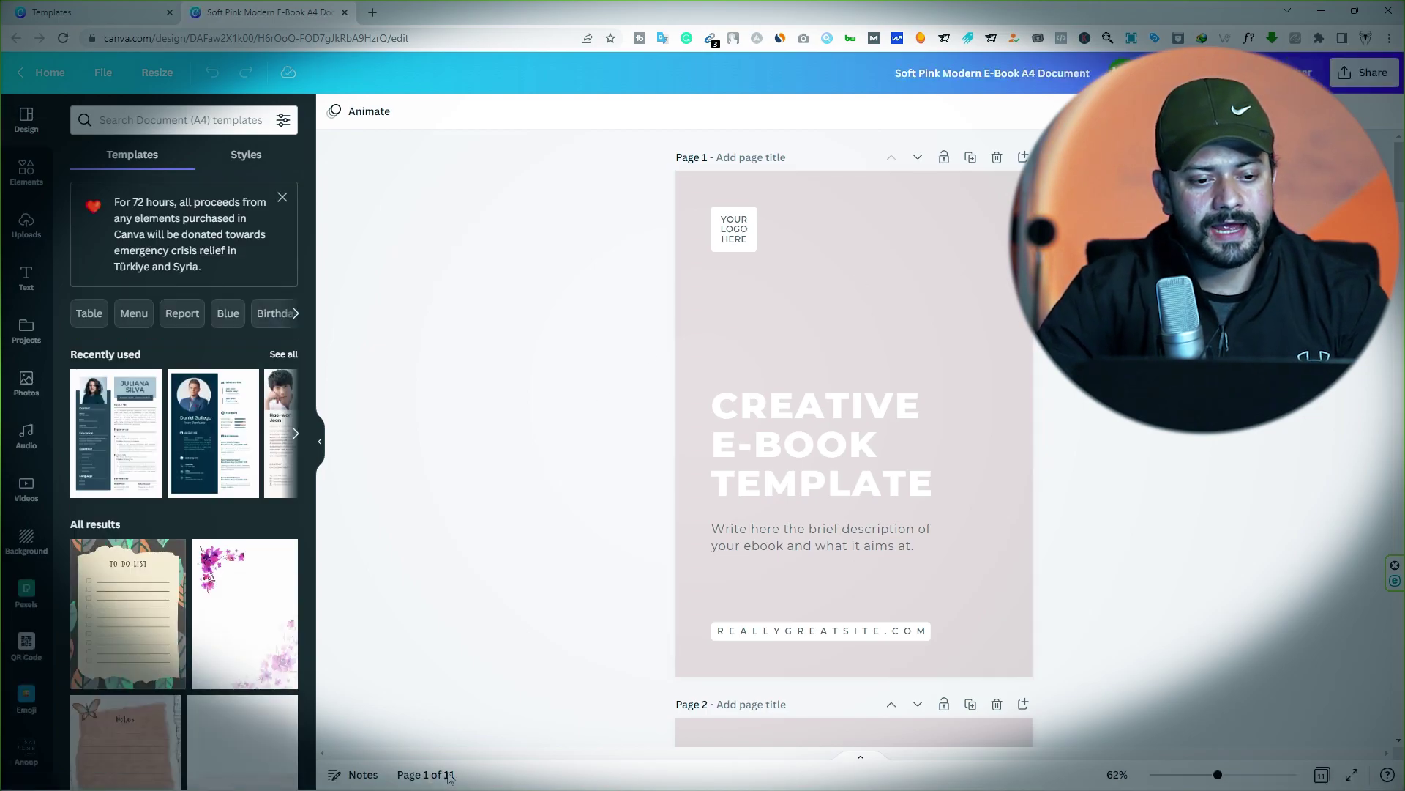
Remove the author page from the ebook, undoing once and deleting it again.
scroll(877, 446, "down", 4)
scroll(877, 446, "down", 10)
scroll(998, 400, "up", 4)
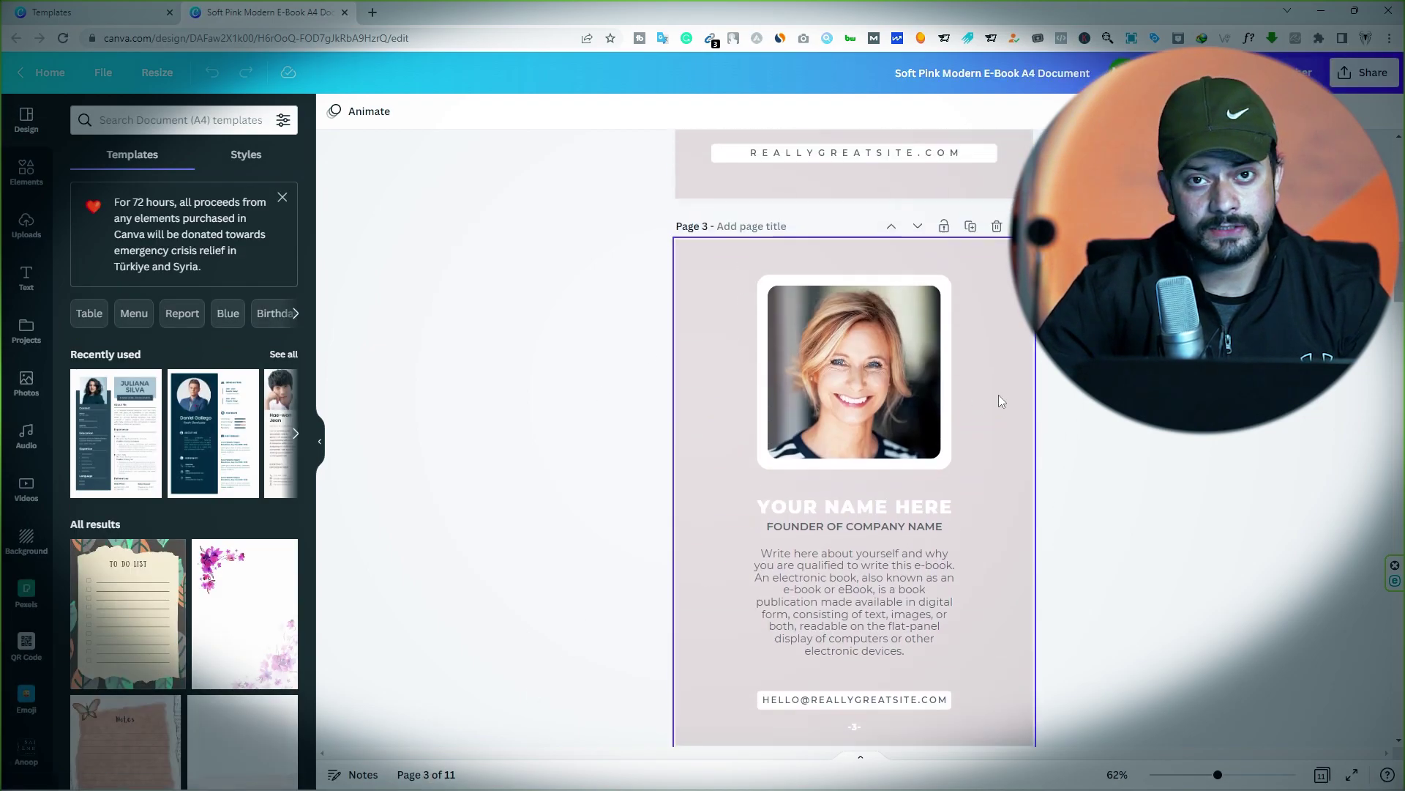
left_click(996, 226)
scroll(603, 365, "up", 2)
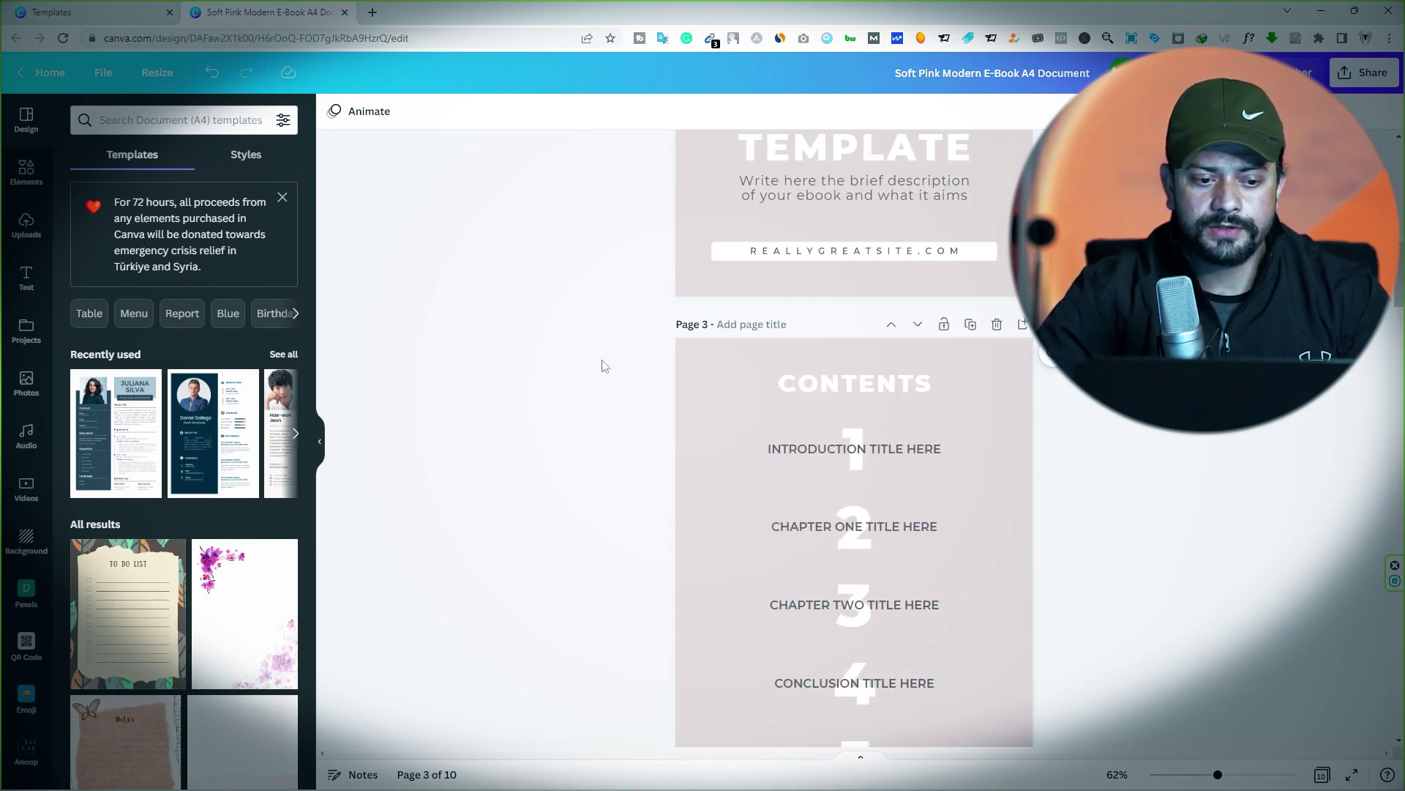
scroll(602, 365, "up", 5)
scroll(602, 365, "up", 5)
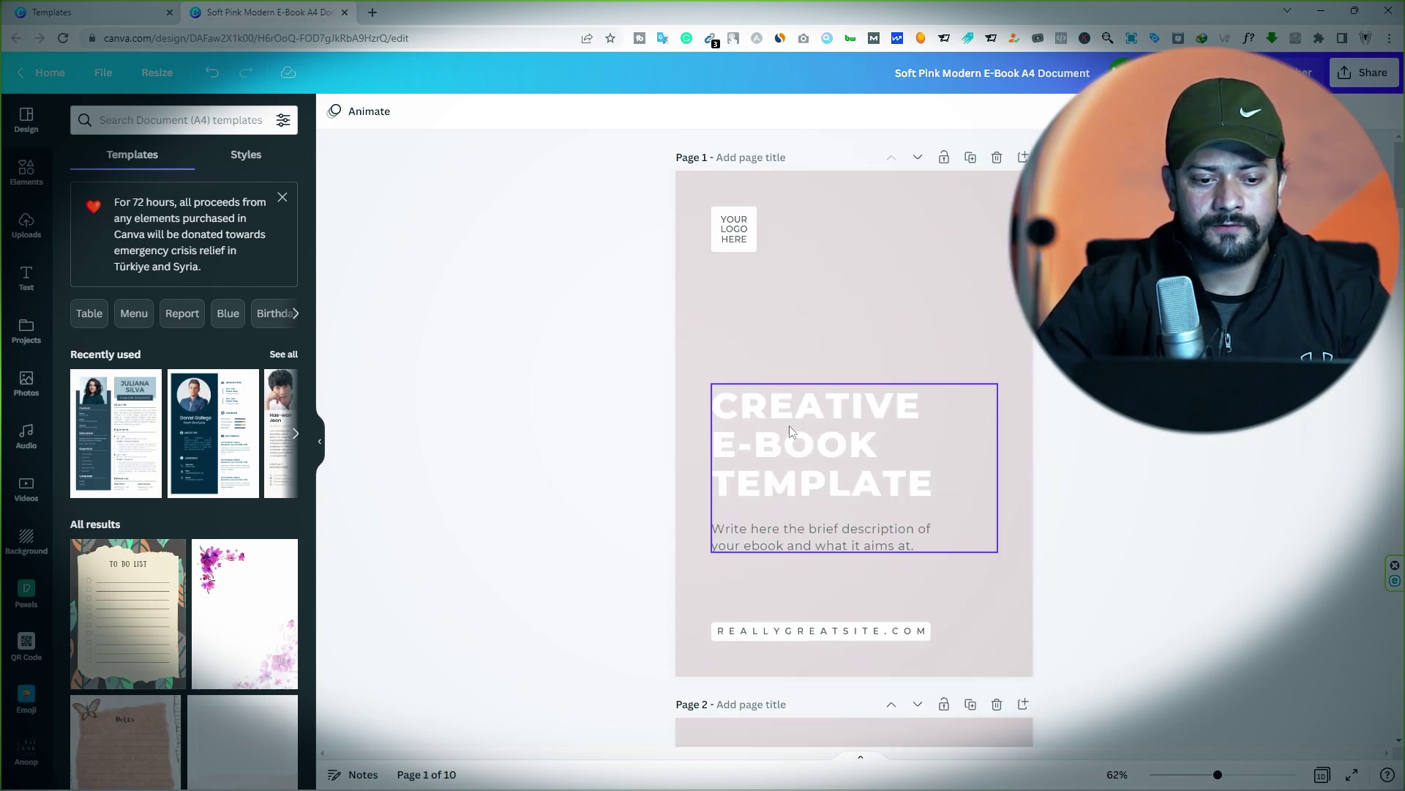
left_click(27, 223)
key("ctrl+z")
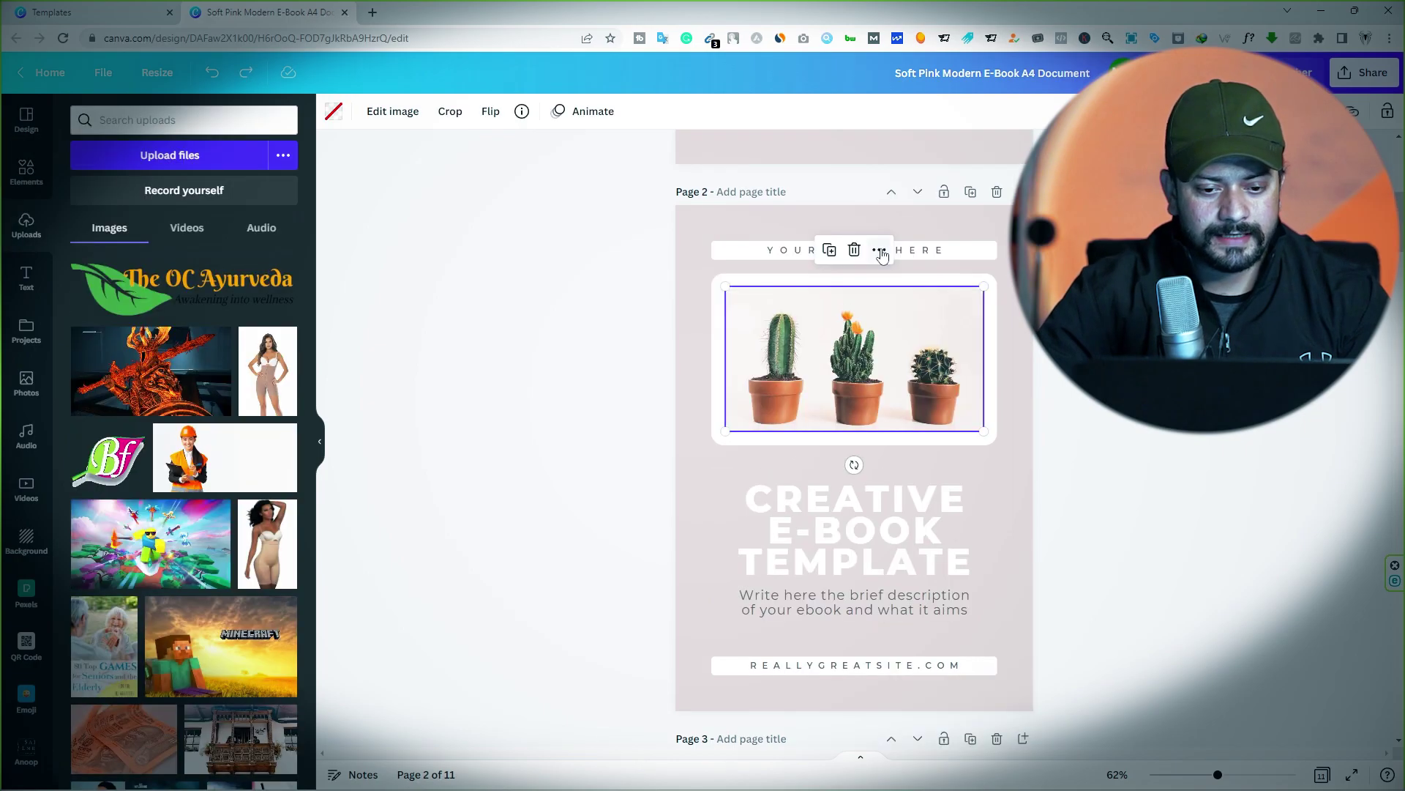
left_click(880, 251)
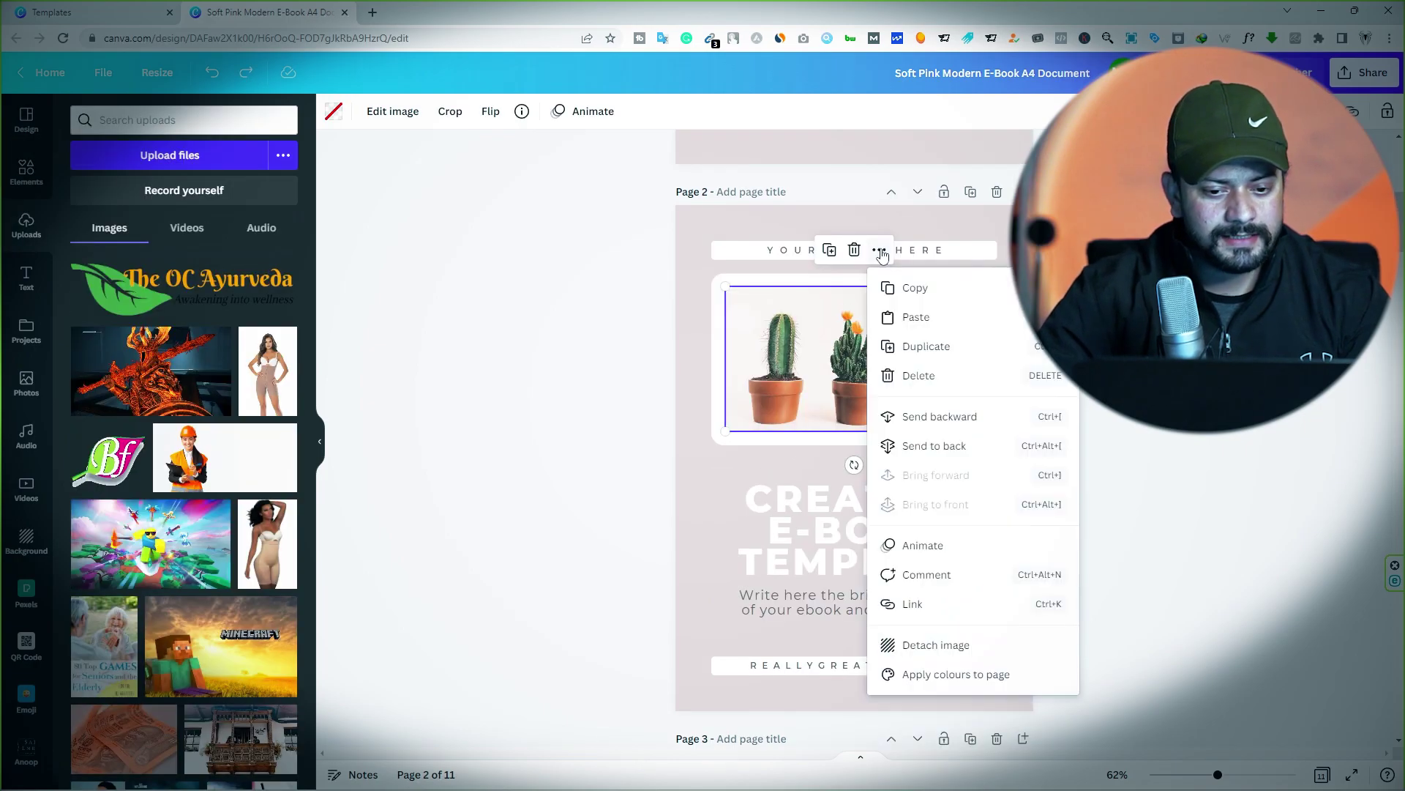
left_click(915, 376)
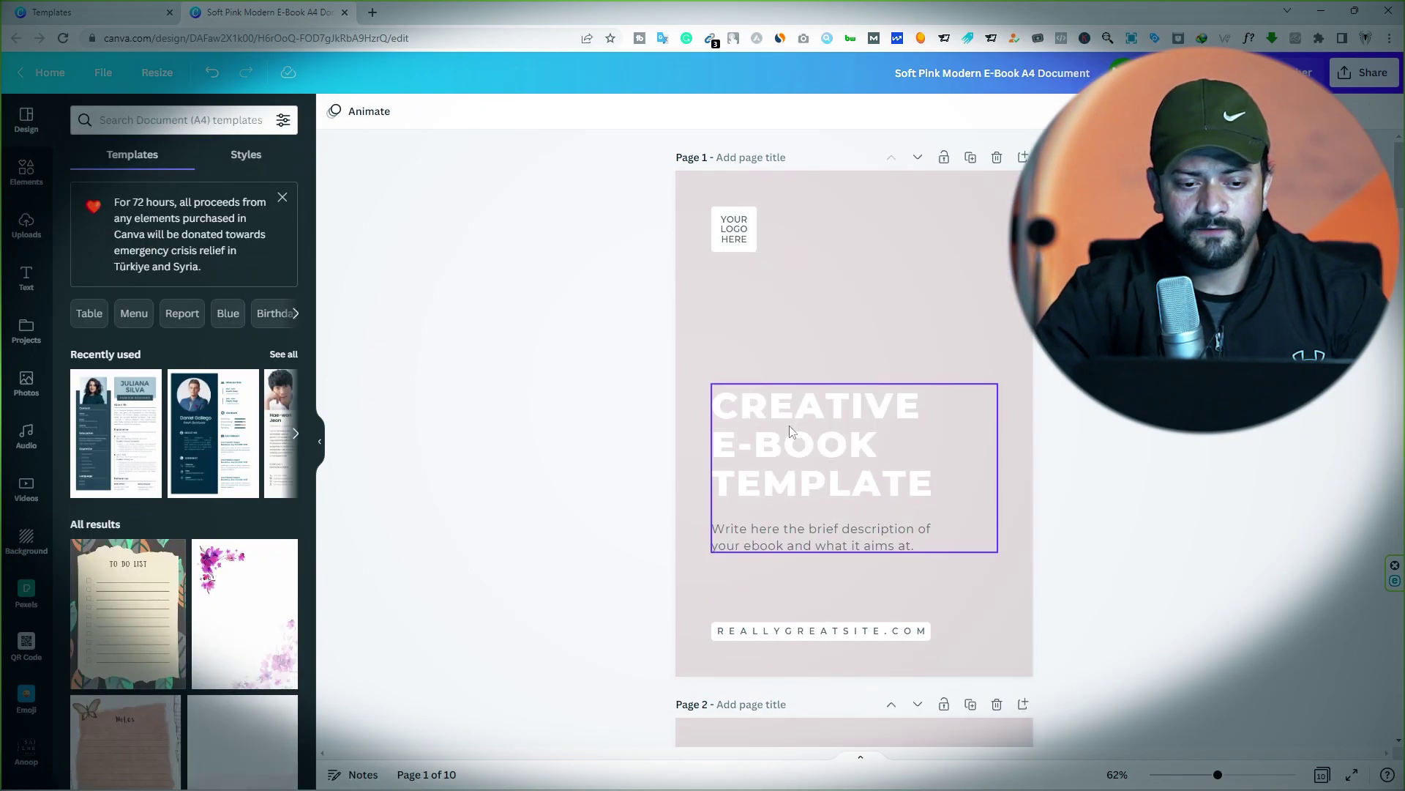
Place a shrunken succulent pot photo above the title on the cover page.
left_click(27, 172)
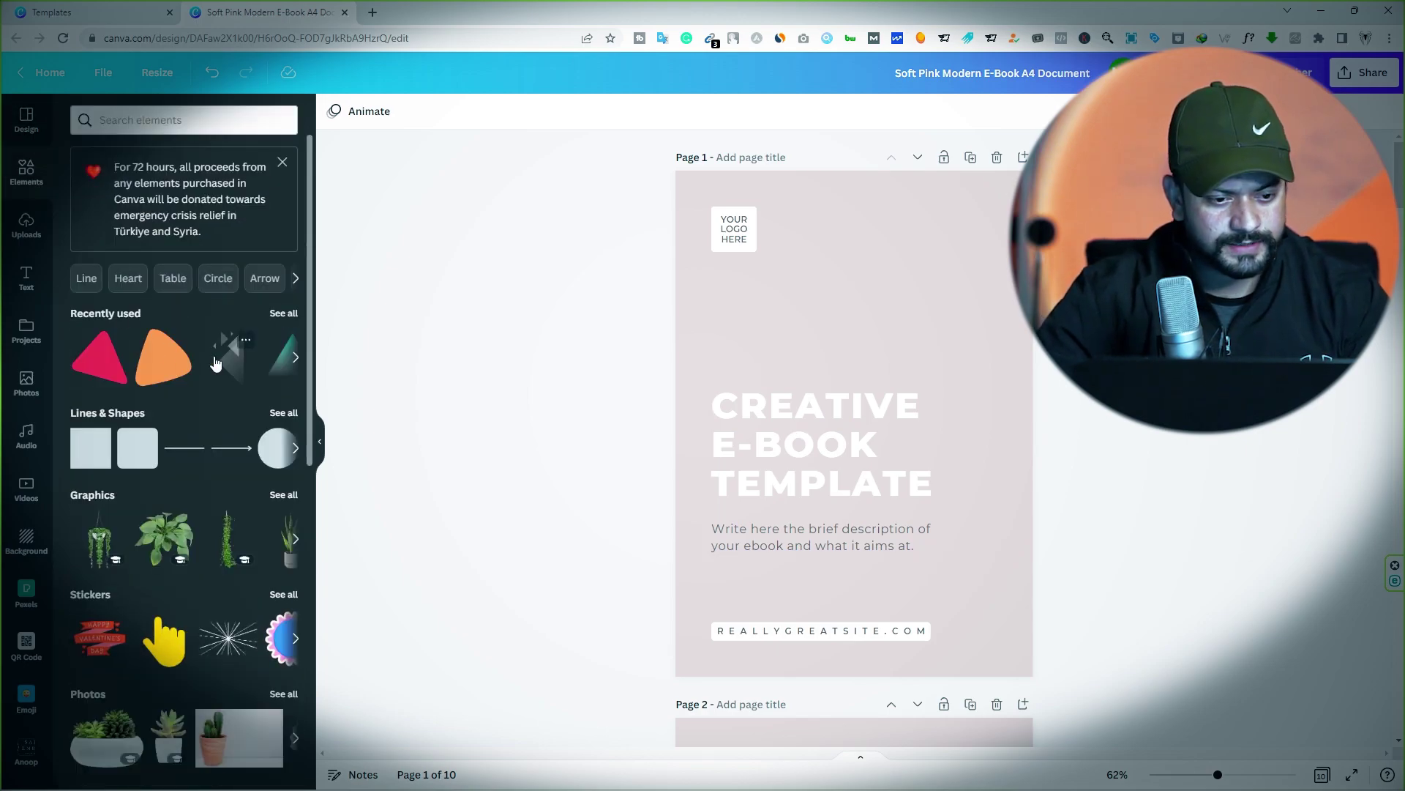
scroll(216, 364, "down", 2)
left_click_drag(101, 583, 859, 348)
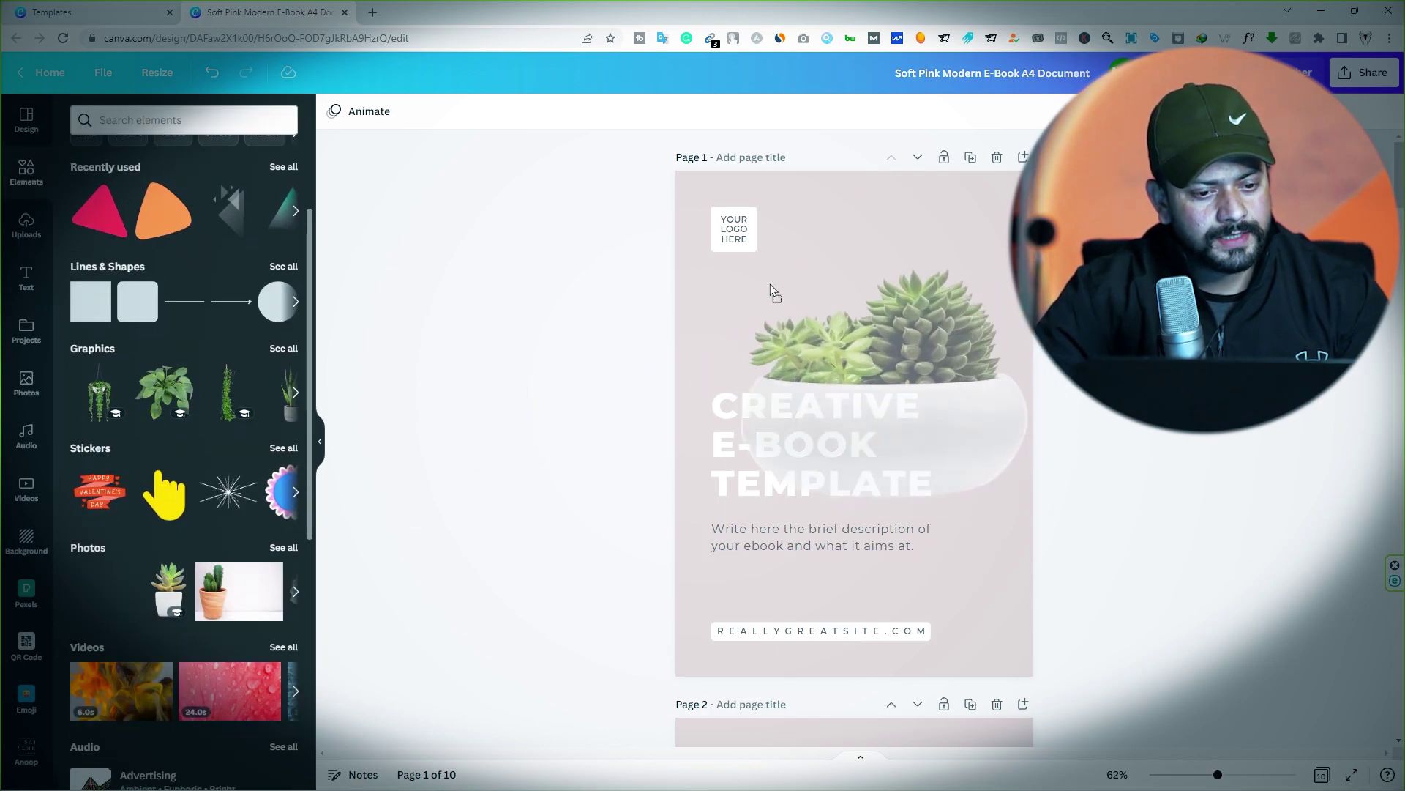
left_click_drag(740, 267, 838, 345)
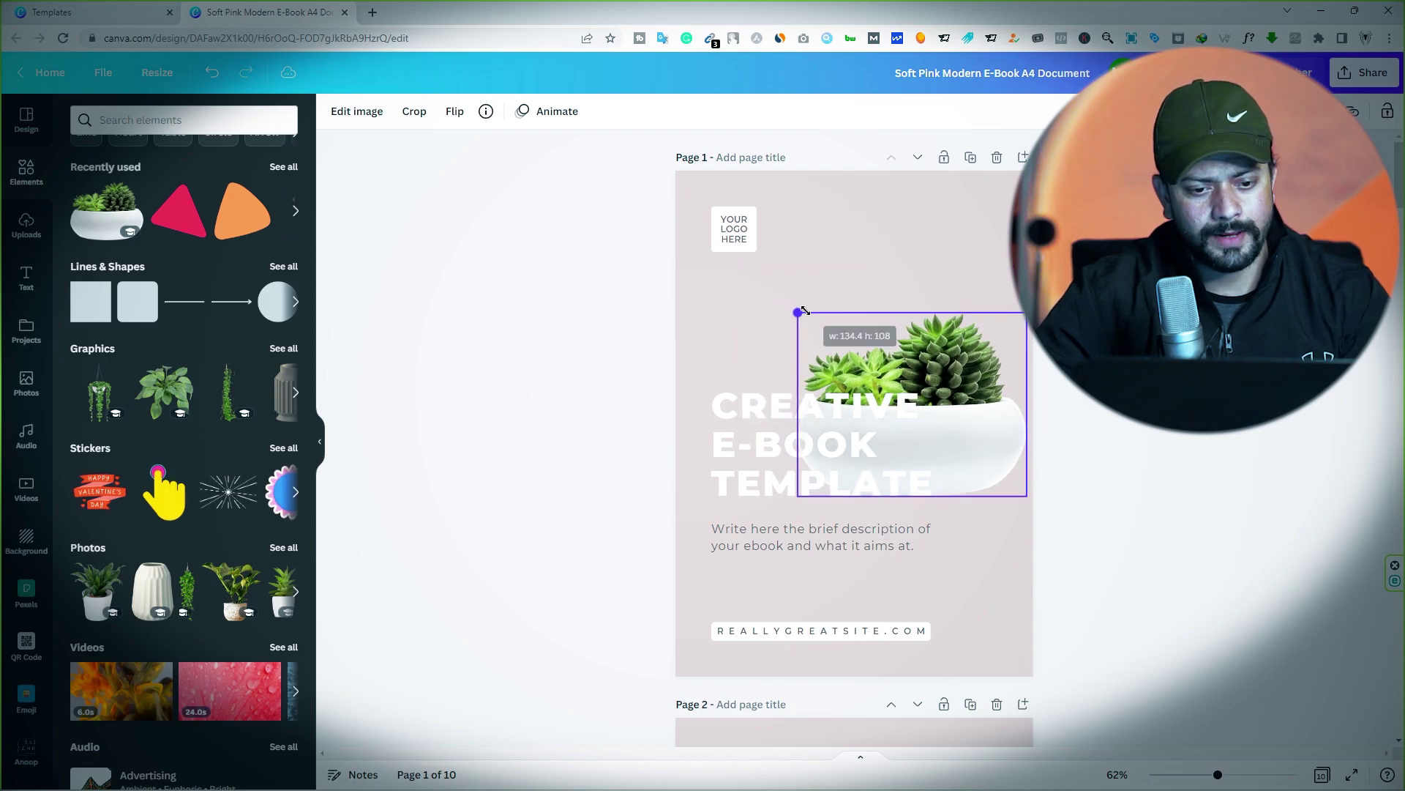
left_click_drag(907, 425, 854, 309)
Replace the cover title with 'EMAIL MARKETING' split across new lines.
left_click(807, 443)
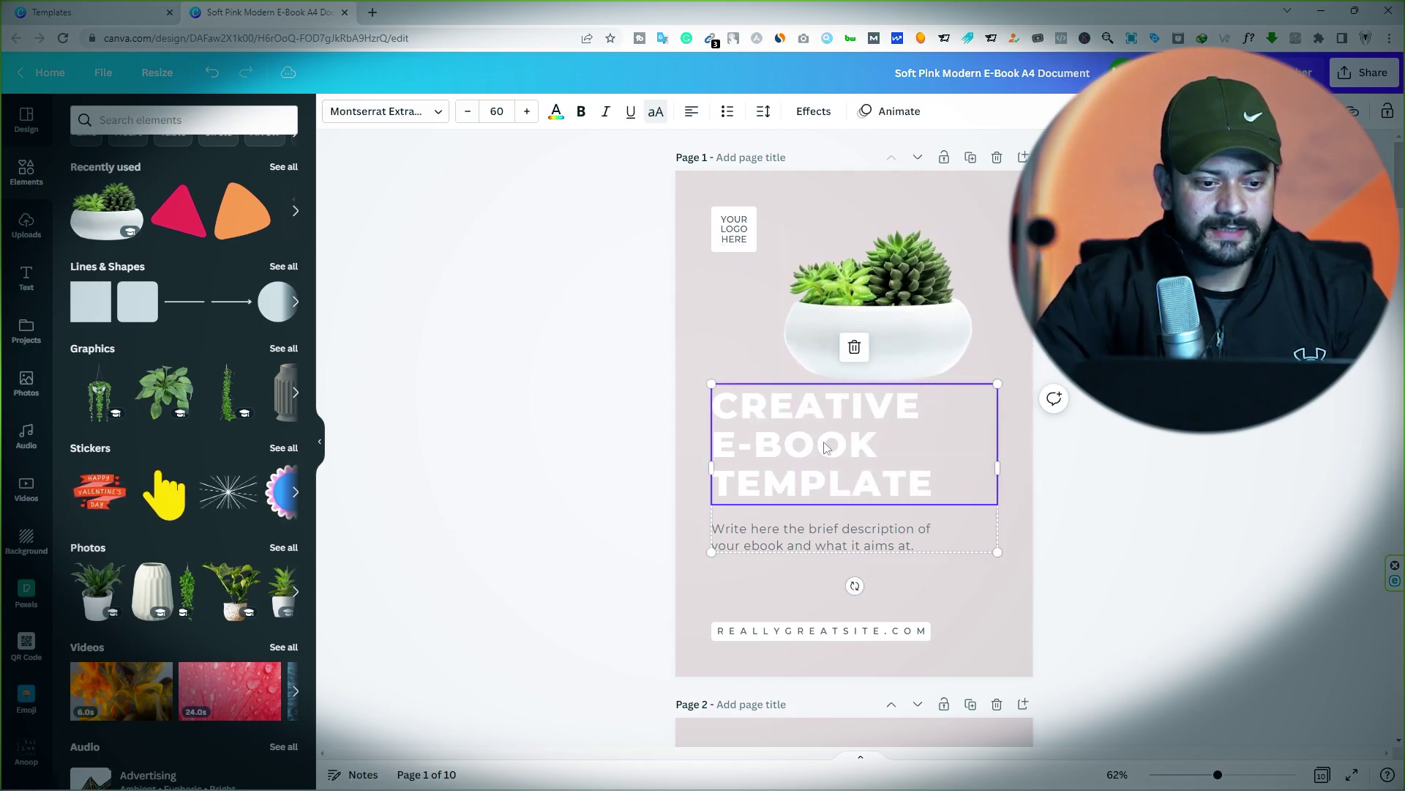
type("EMAIL")
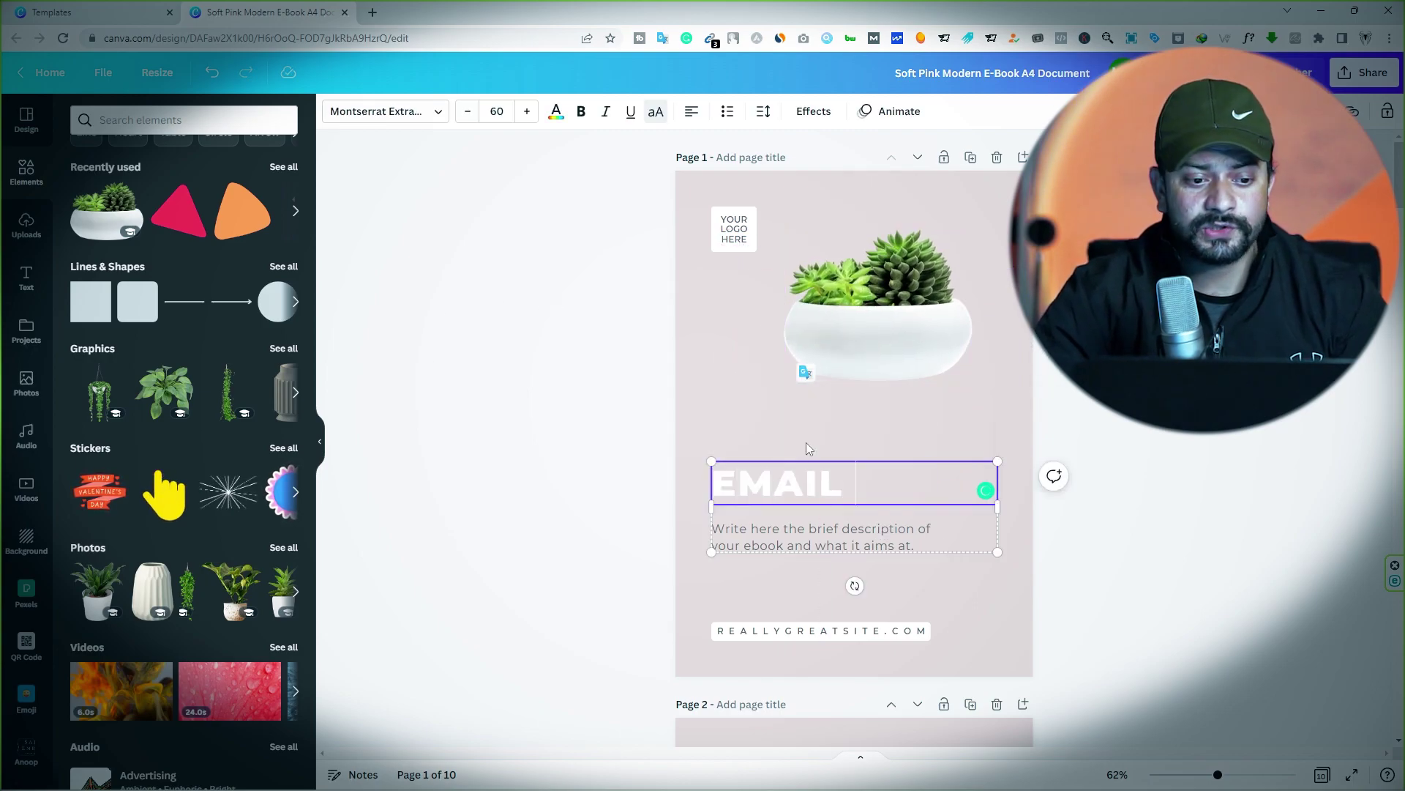
type(" MARKETING")
key("Return")
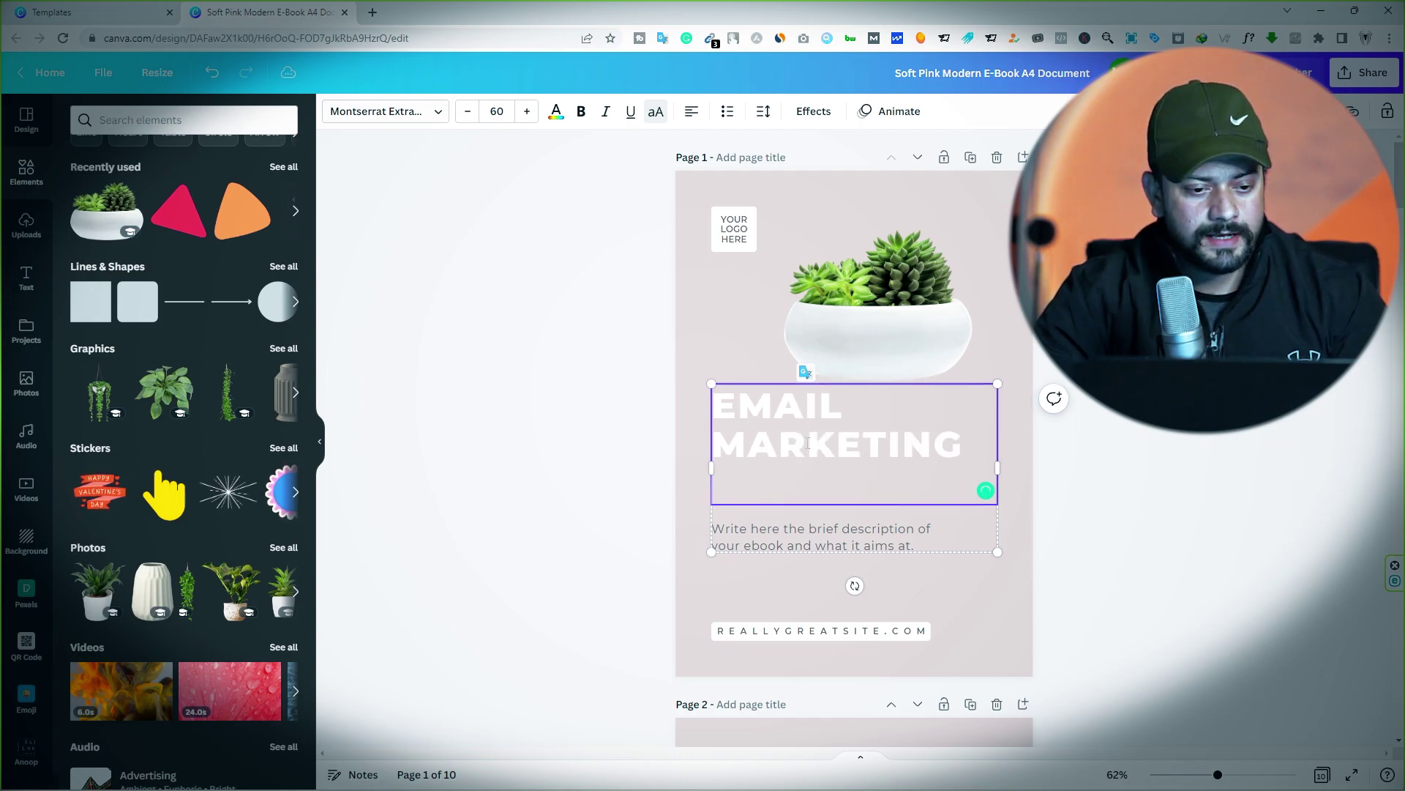
key("Return")
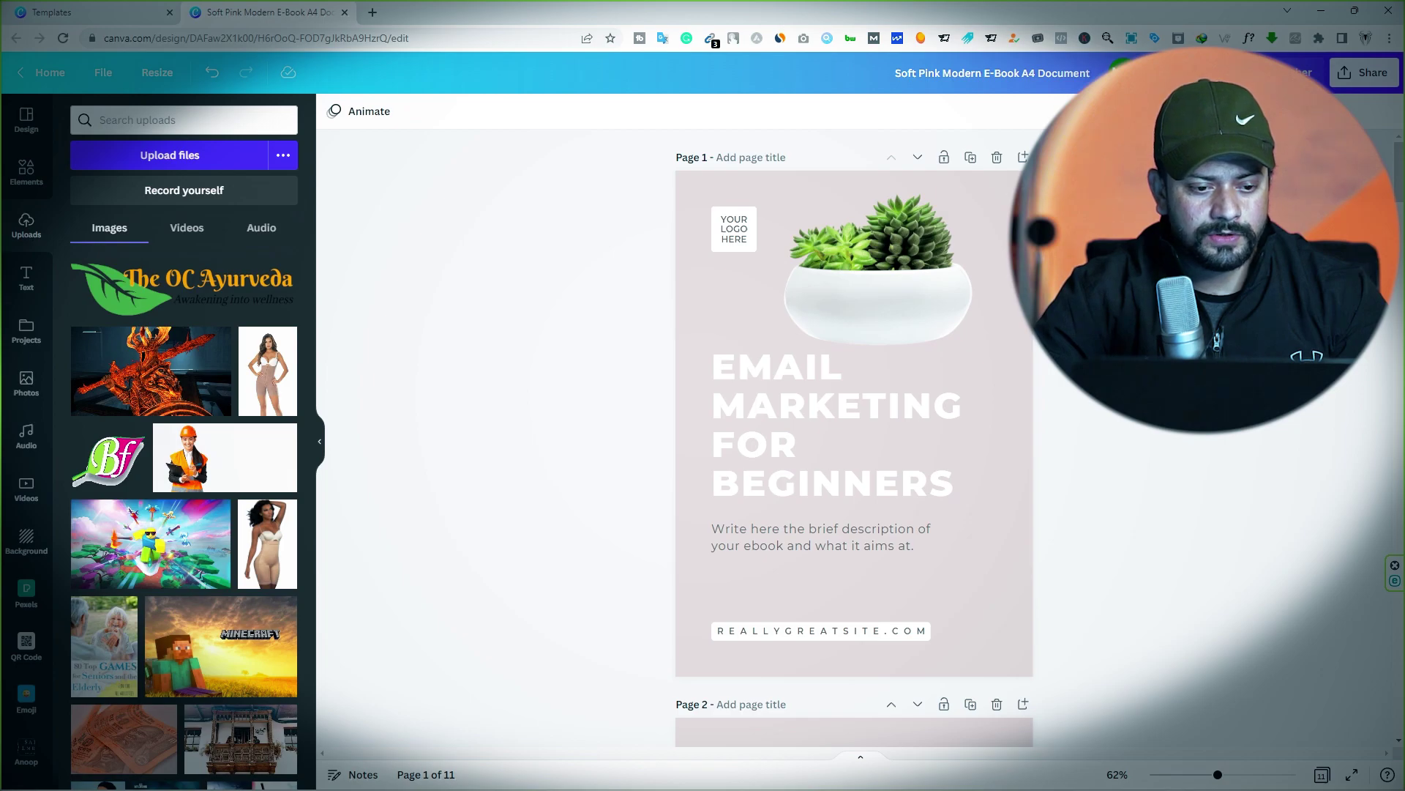
Delete the extra cover-style second page so Contents becomes page 2 of 10.
scroll(854, 439, "down", 5)
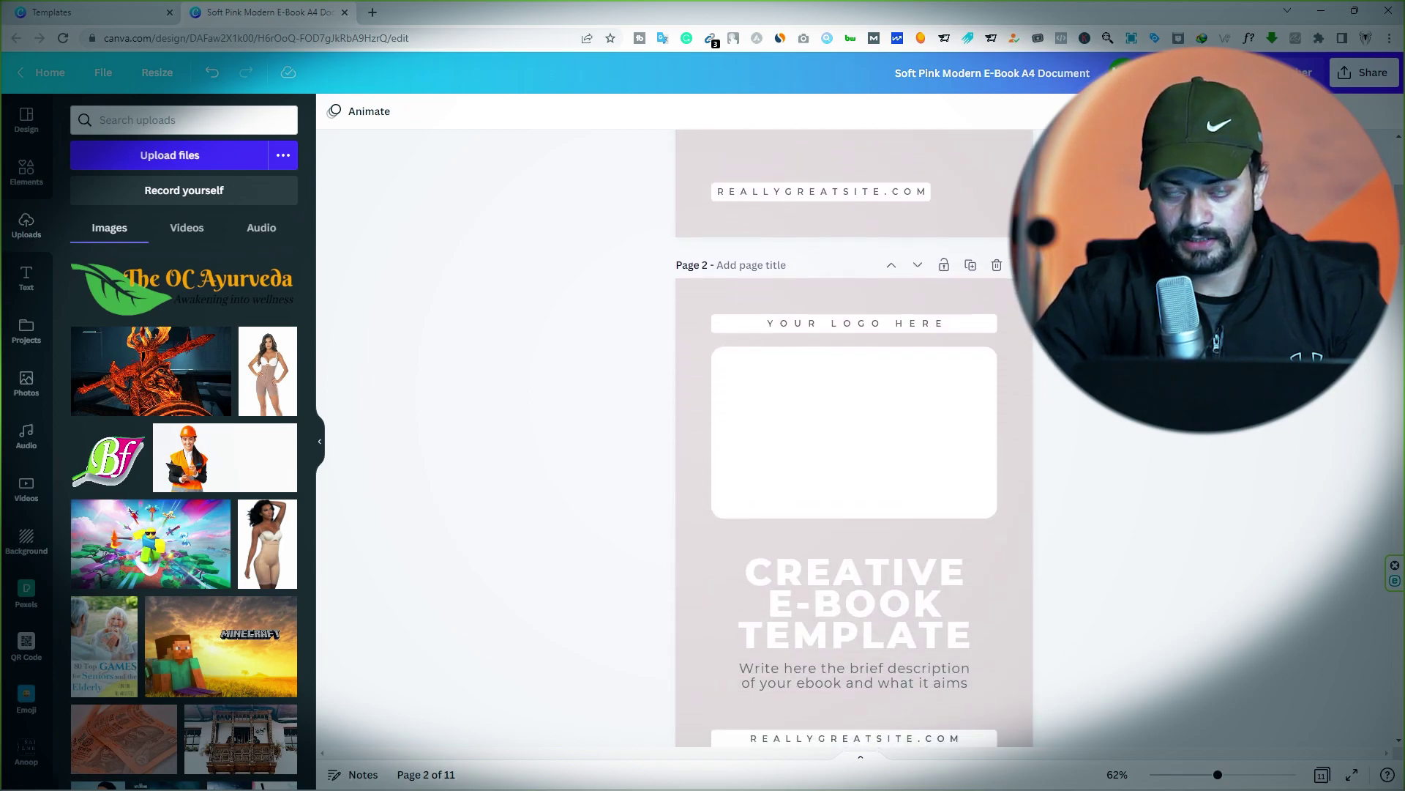
left_click(1001, 266)
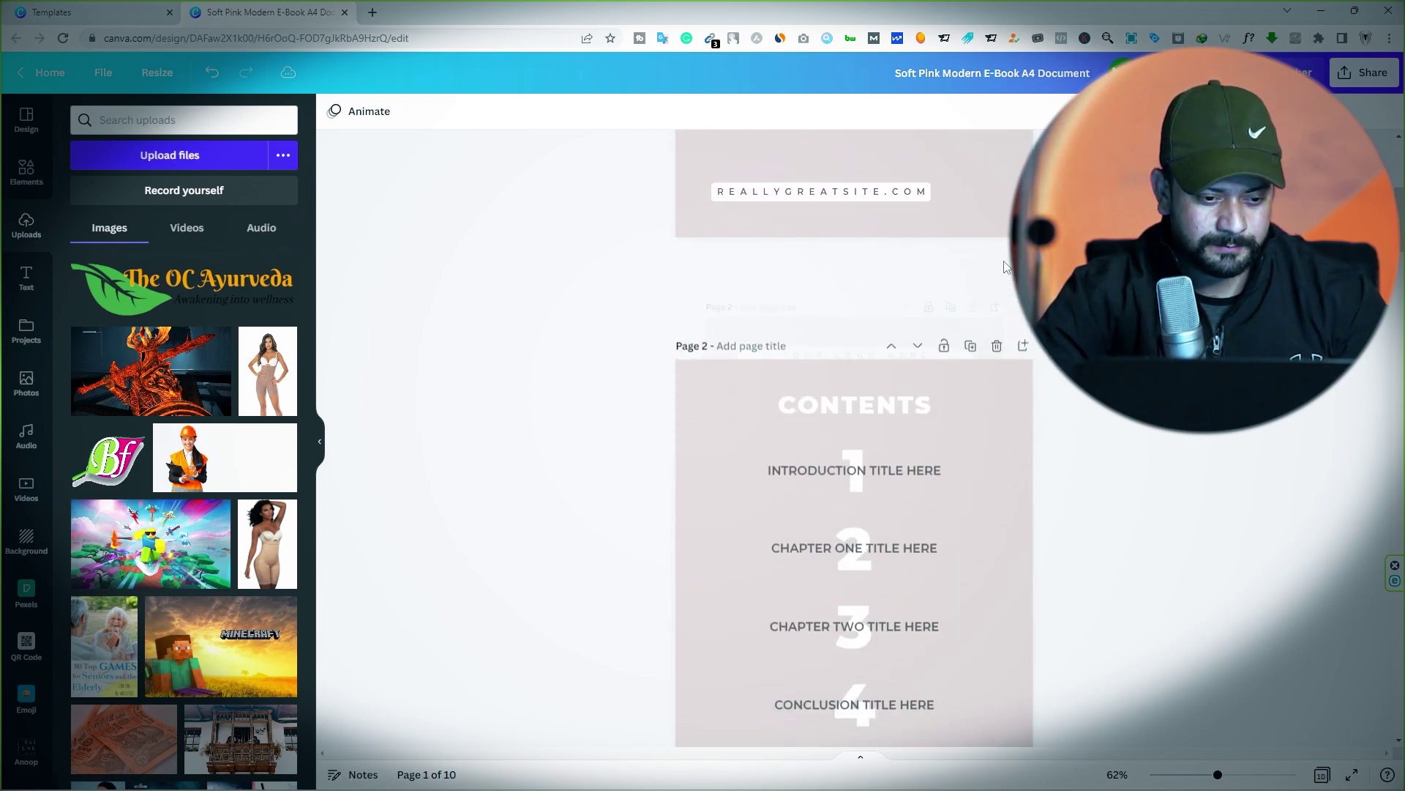
scroll(1095, 438, "down", 4)
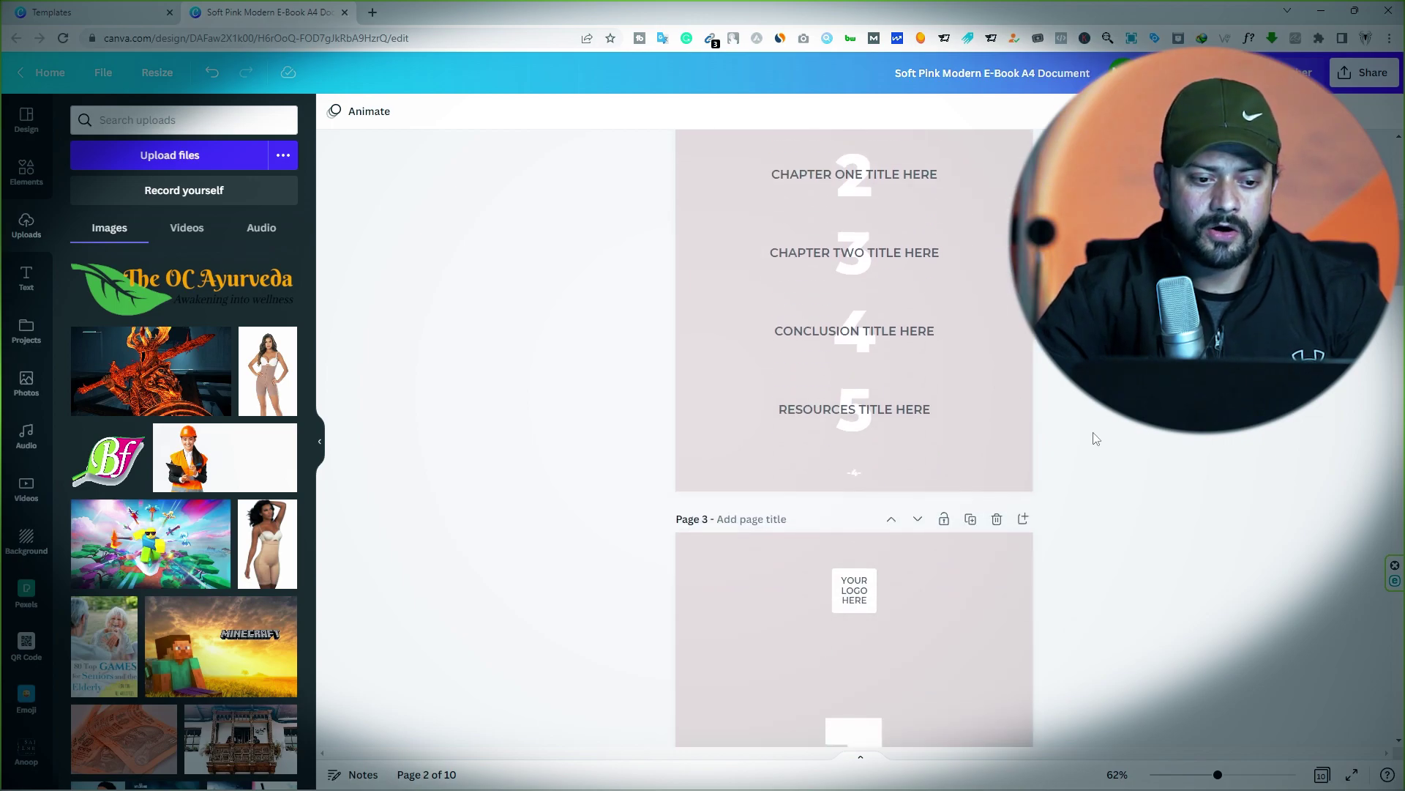
scroll(1095, 439, "down", 3)
scroll(1095, 439, "down", 4)
scroll(1095, 439, "down", 1)
scroll(964, 417, "up", 3)
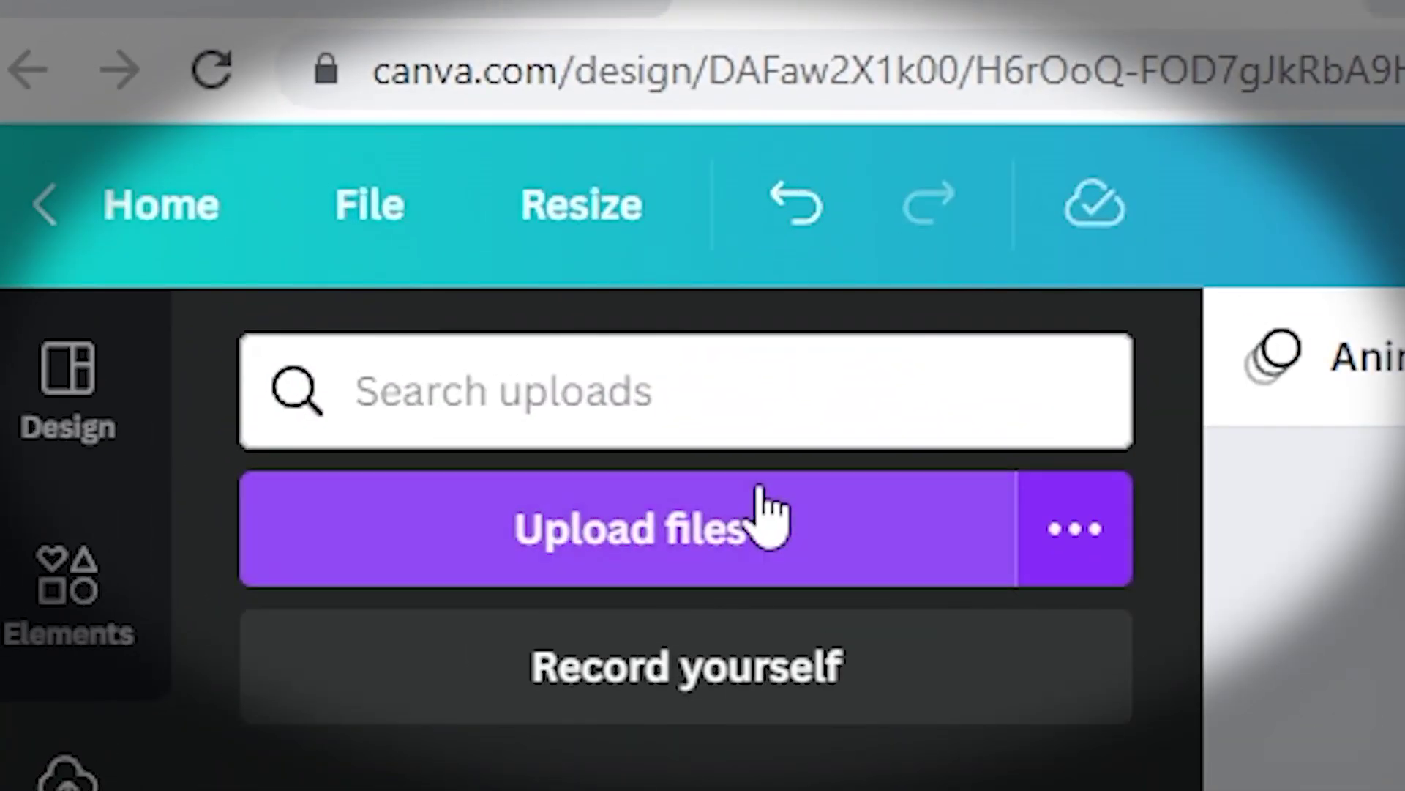
left_click(389, 248)
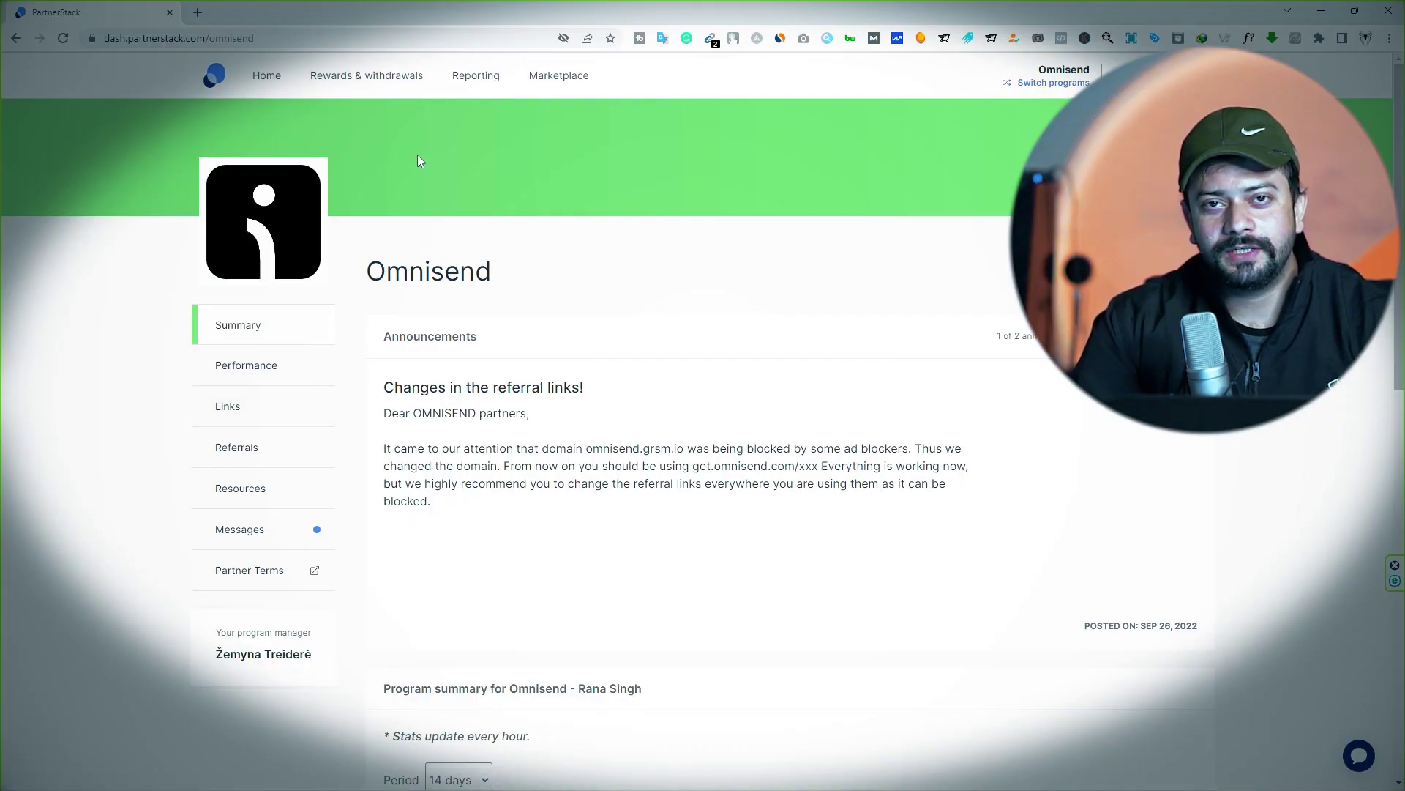
Open the Omnisend program's Rewards & withdrawals history in PartnerStack.
left_click(374, 76)
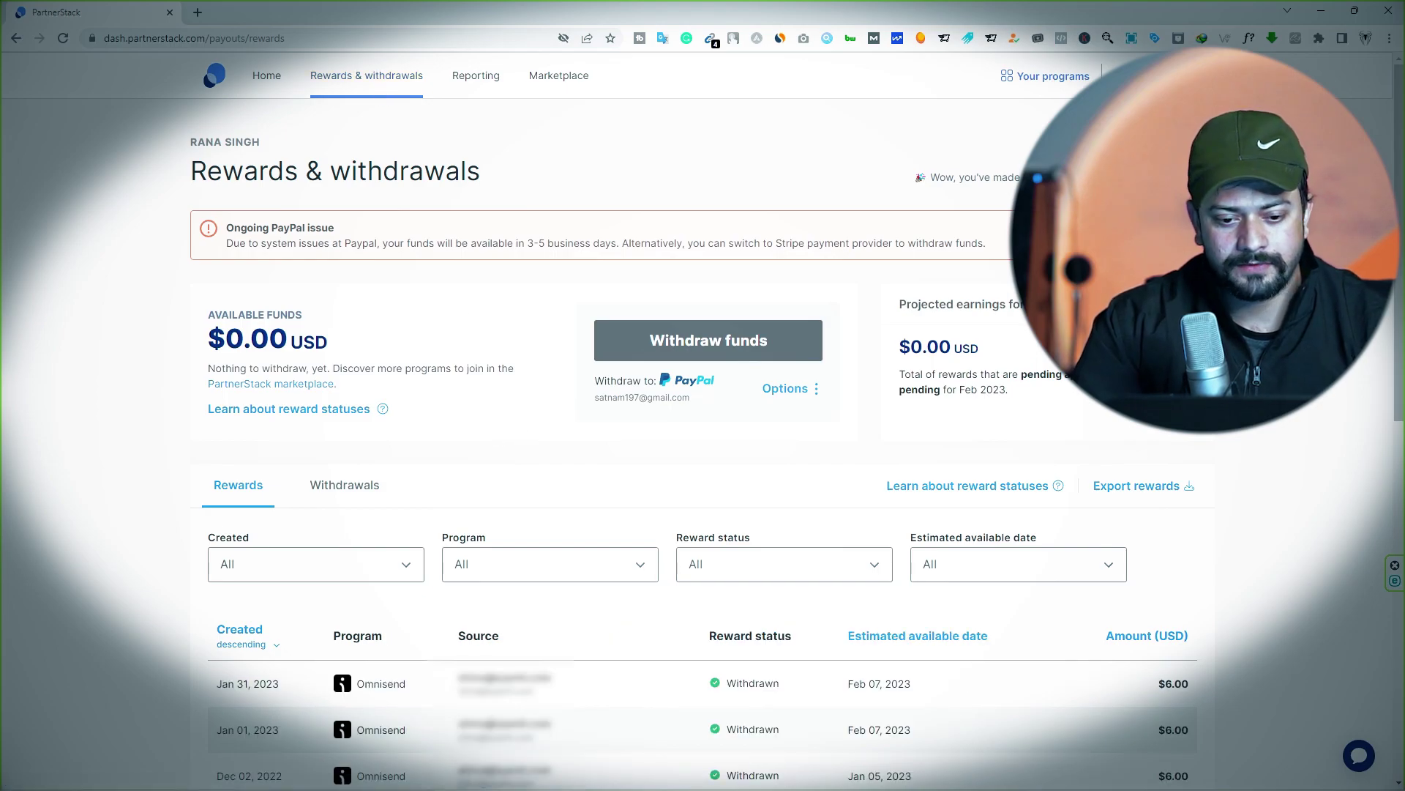
Scroll through the table of past Omnisend reward payouts.
scroll(707, 354, "down", 2)
scroll(703, 439, "down", 2)
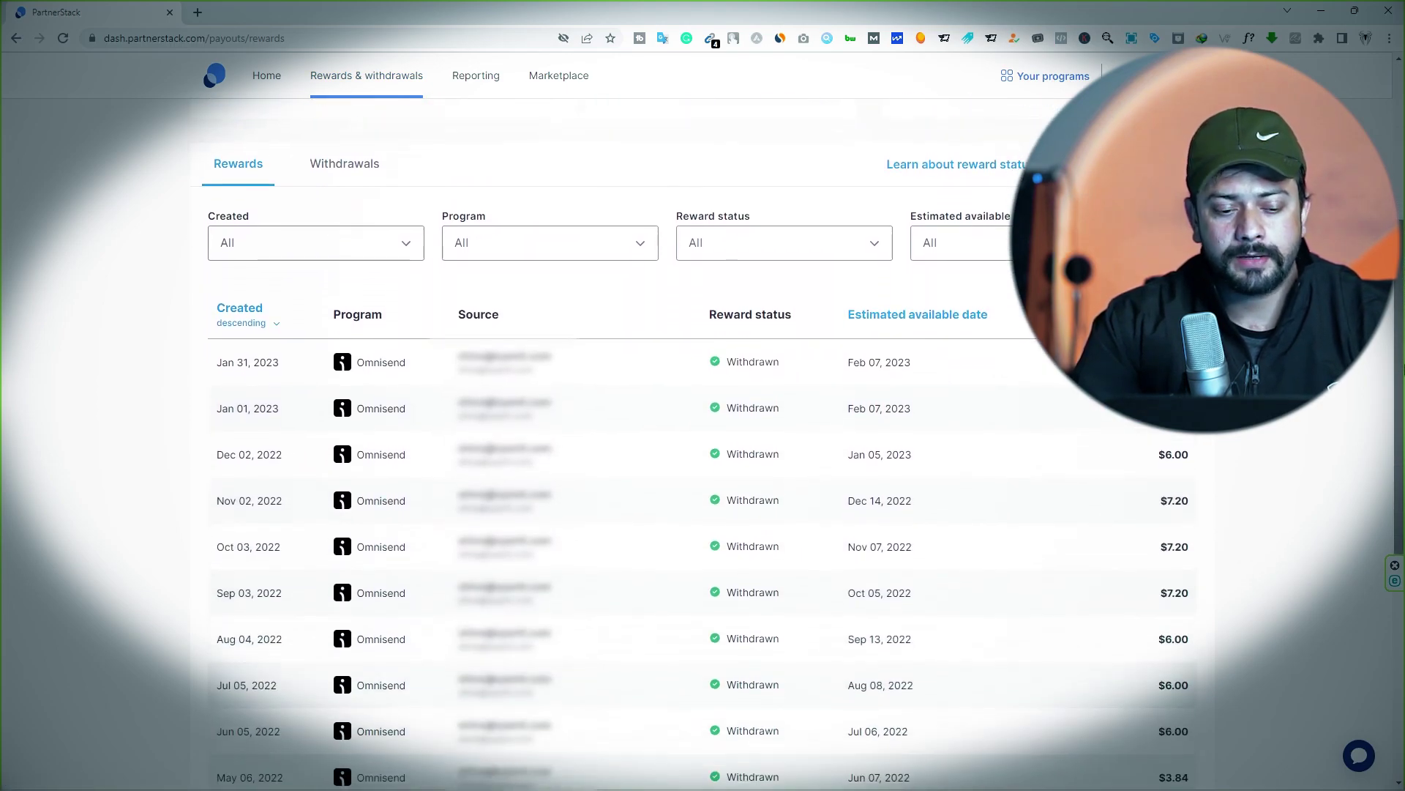
scroll(703, 439, "down", 1)
scroll(703, 440, "down", 1)
scroll(703, 439, "down", 2)
scroll(703, 439, "up", 1)
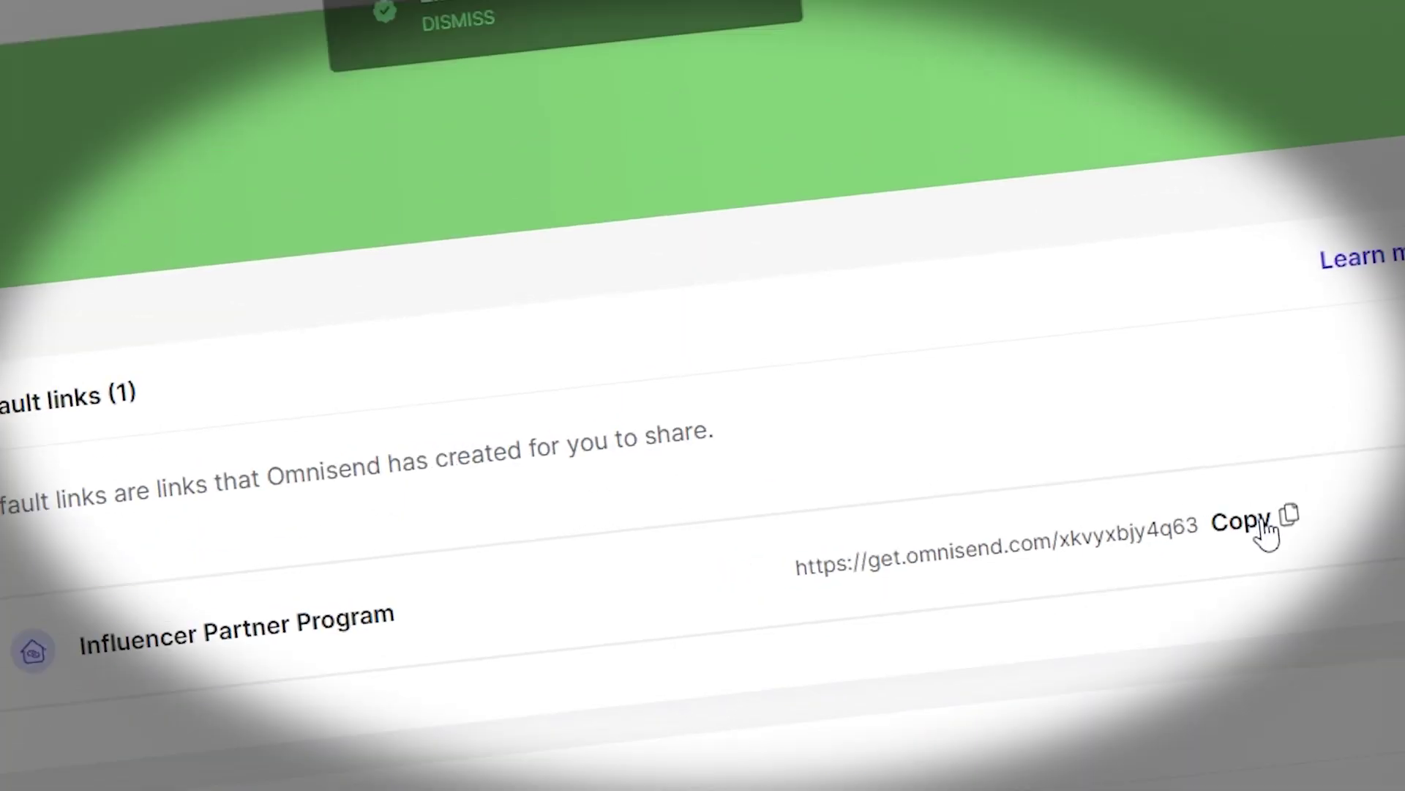
Attach the pasted Omnisend referral URL as a link on the OMNISEND text under INTRODUCTION.
right_click(878, 545)
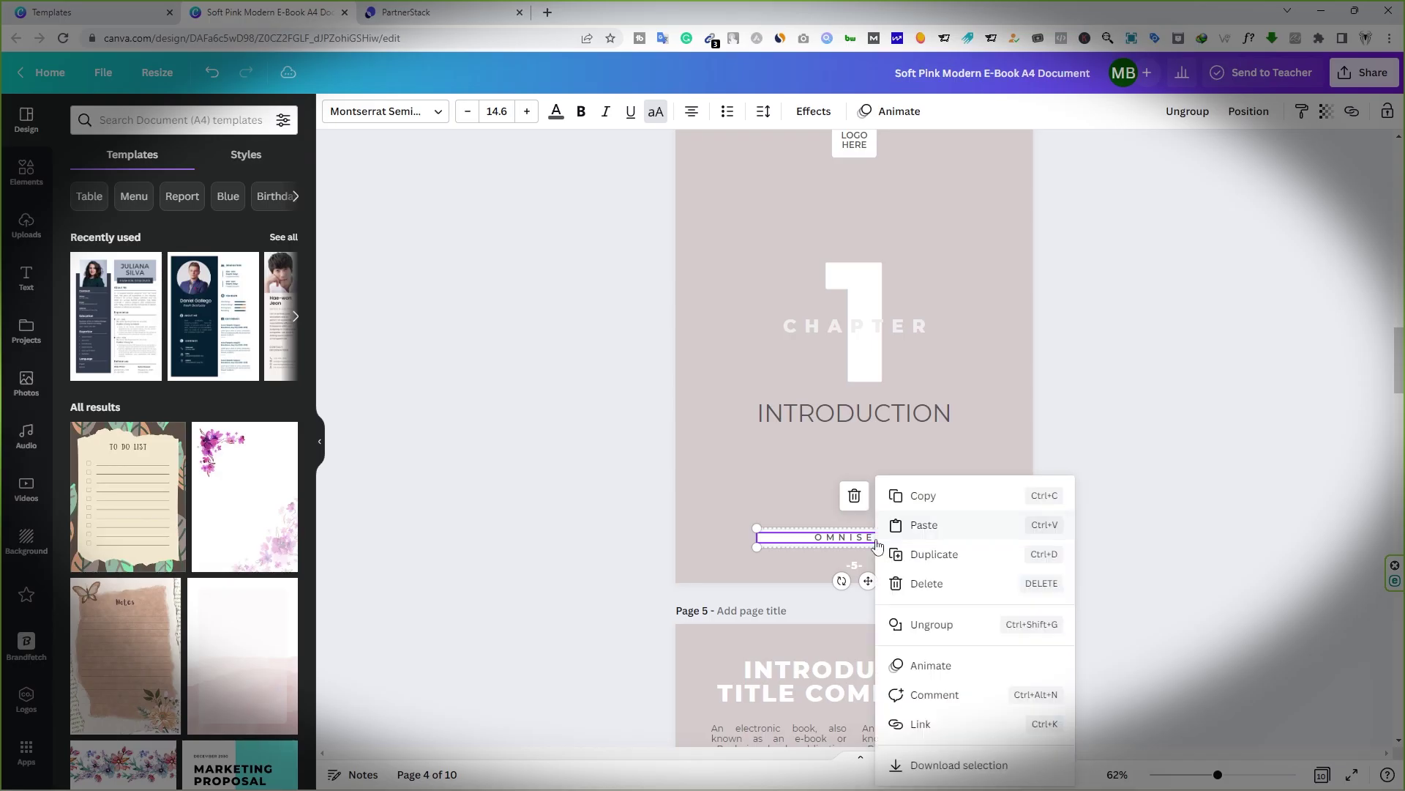
left_click(933, 723)
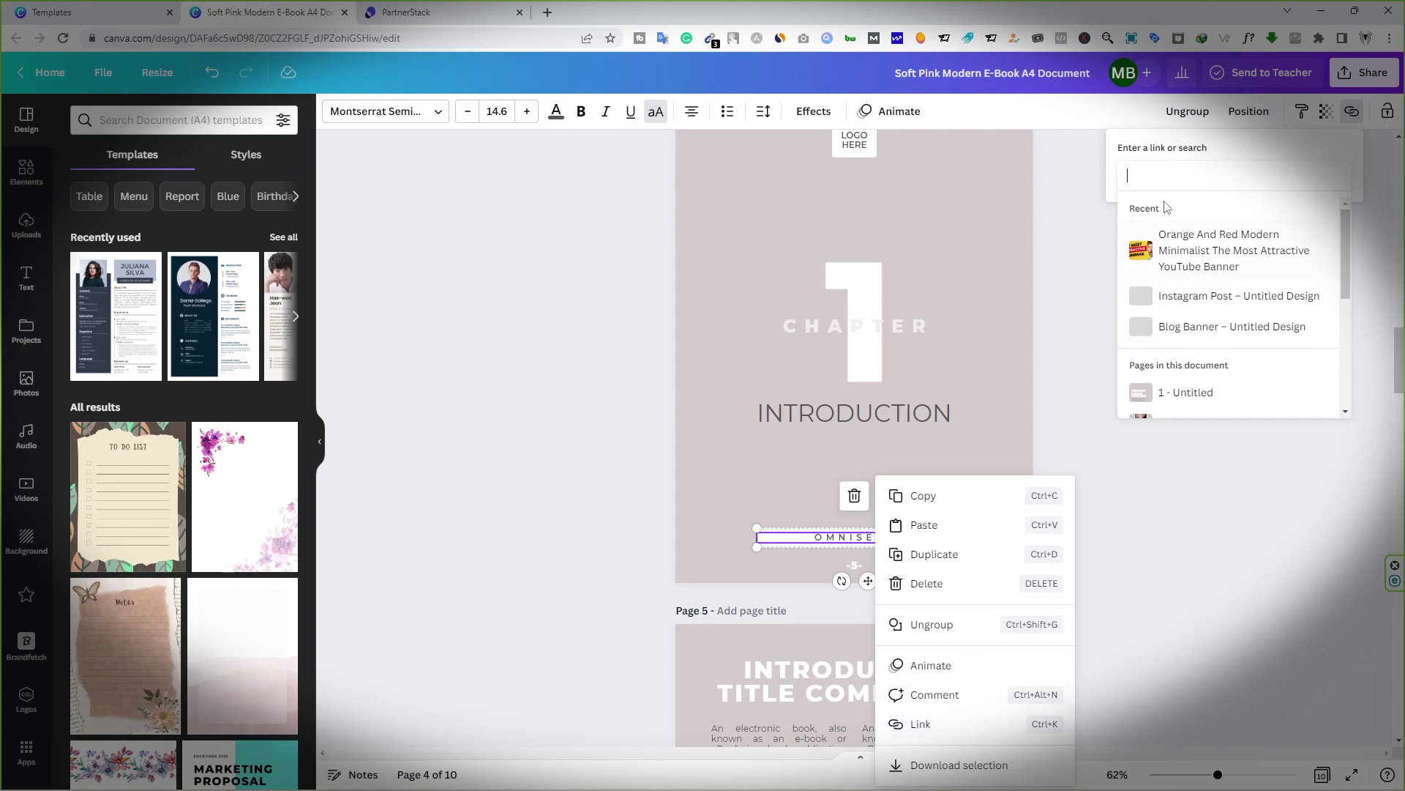
right_click(1164, 175)
left_click(1201, 288)
key("Return")
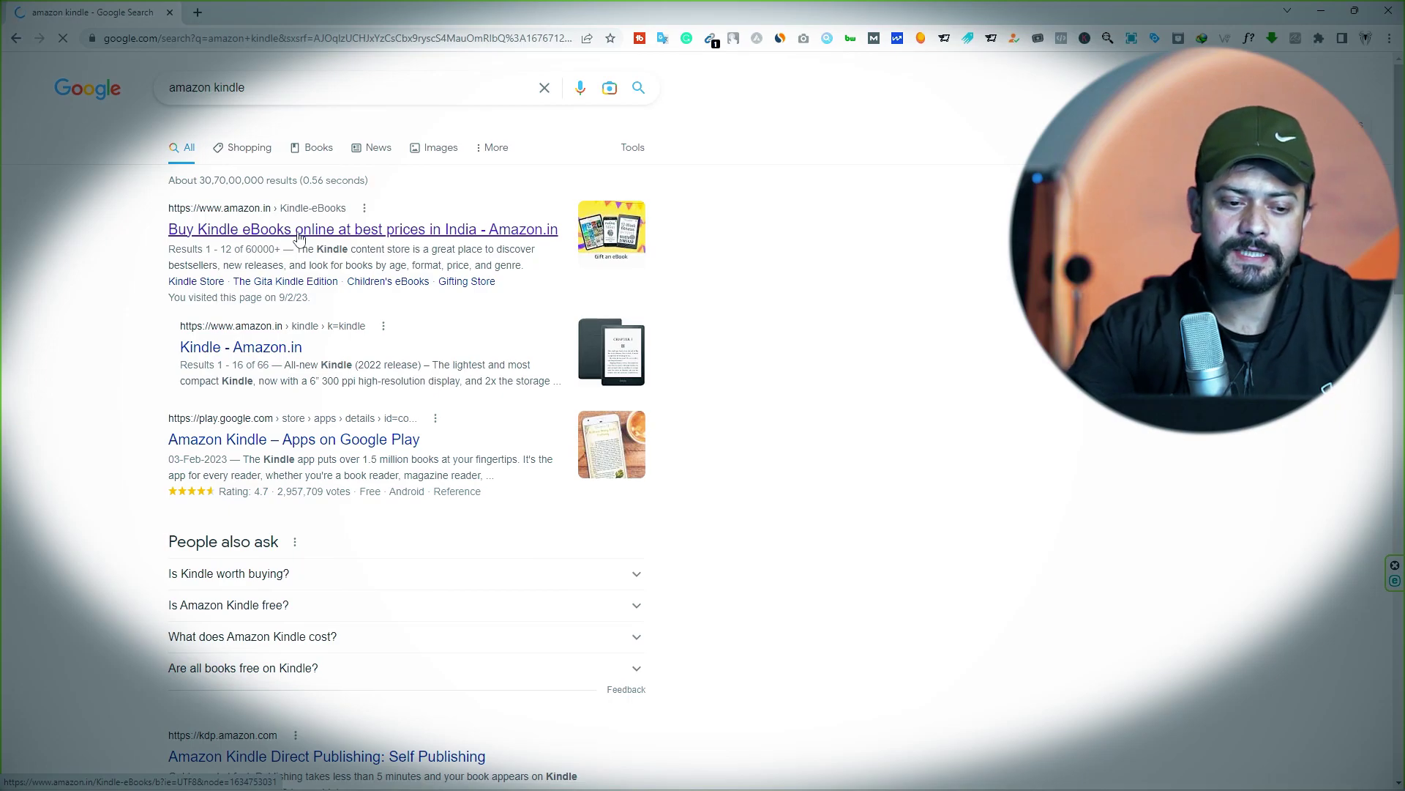
Open amazon.in Kindle eBooks and review its Similarweb traffic stats (328.8M monthly visits).
left_click(298, 235)
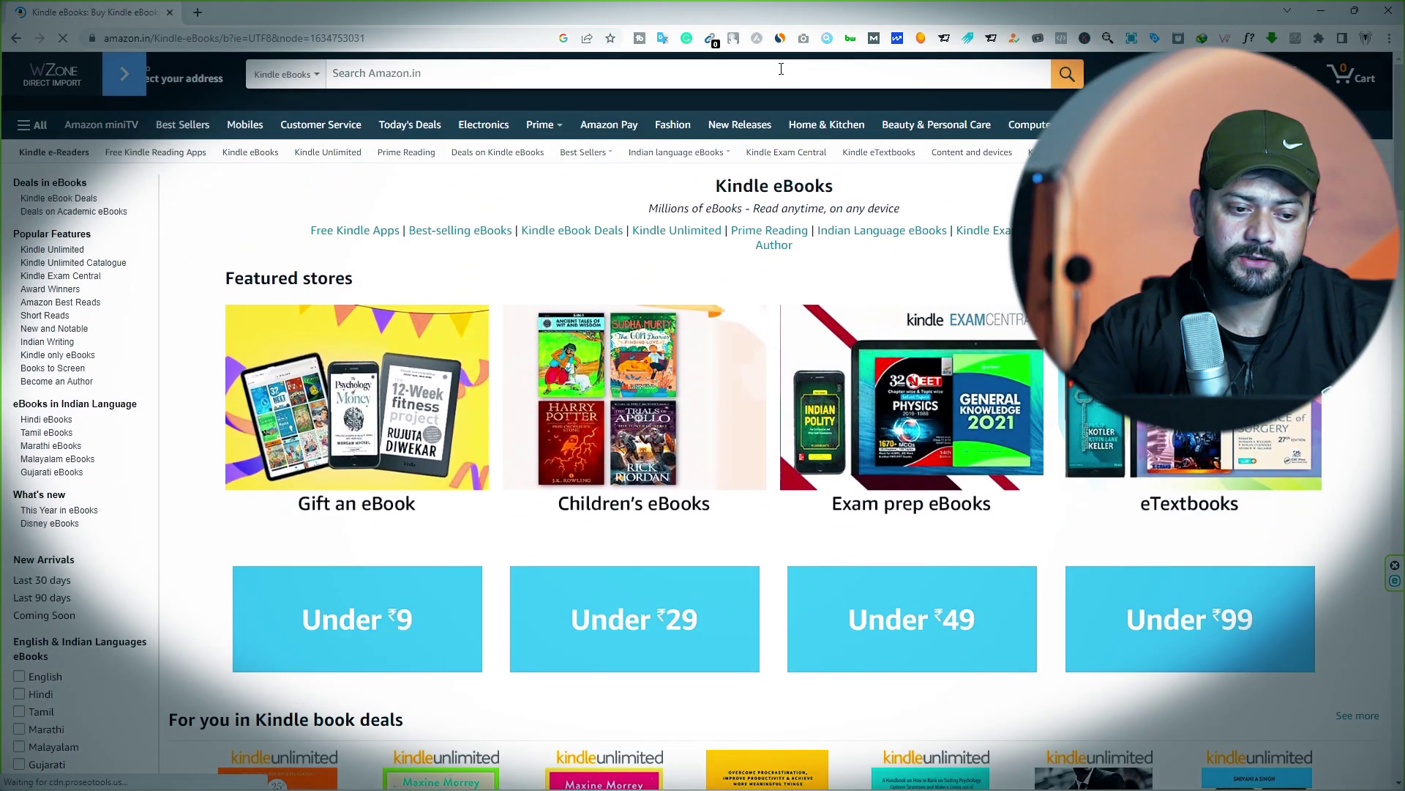
left_click(780, 42)
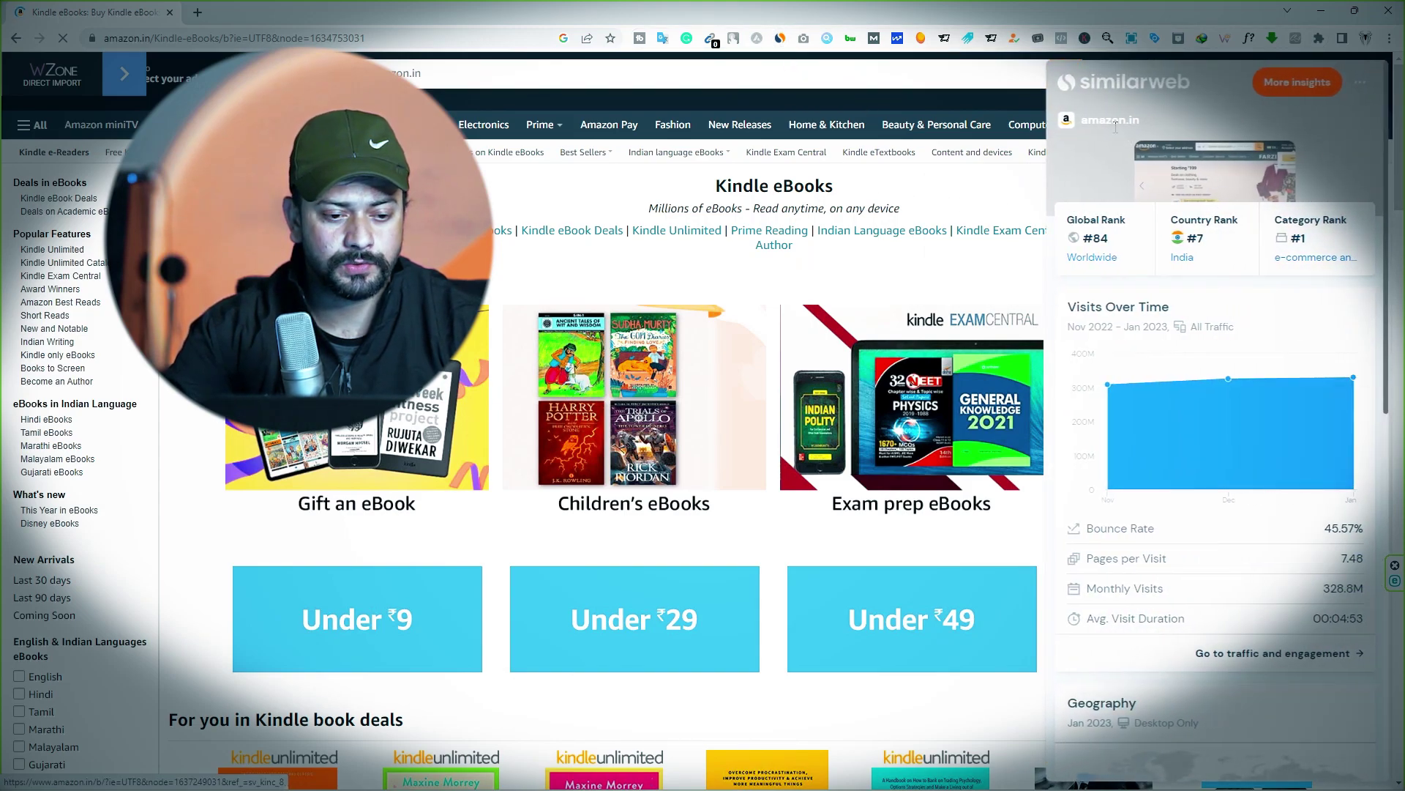
scroll(1230, 399, "down", 2)
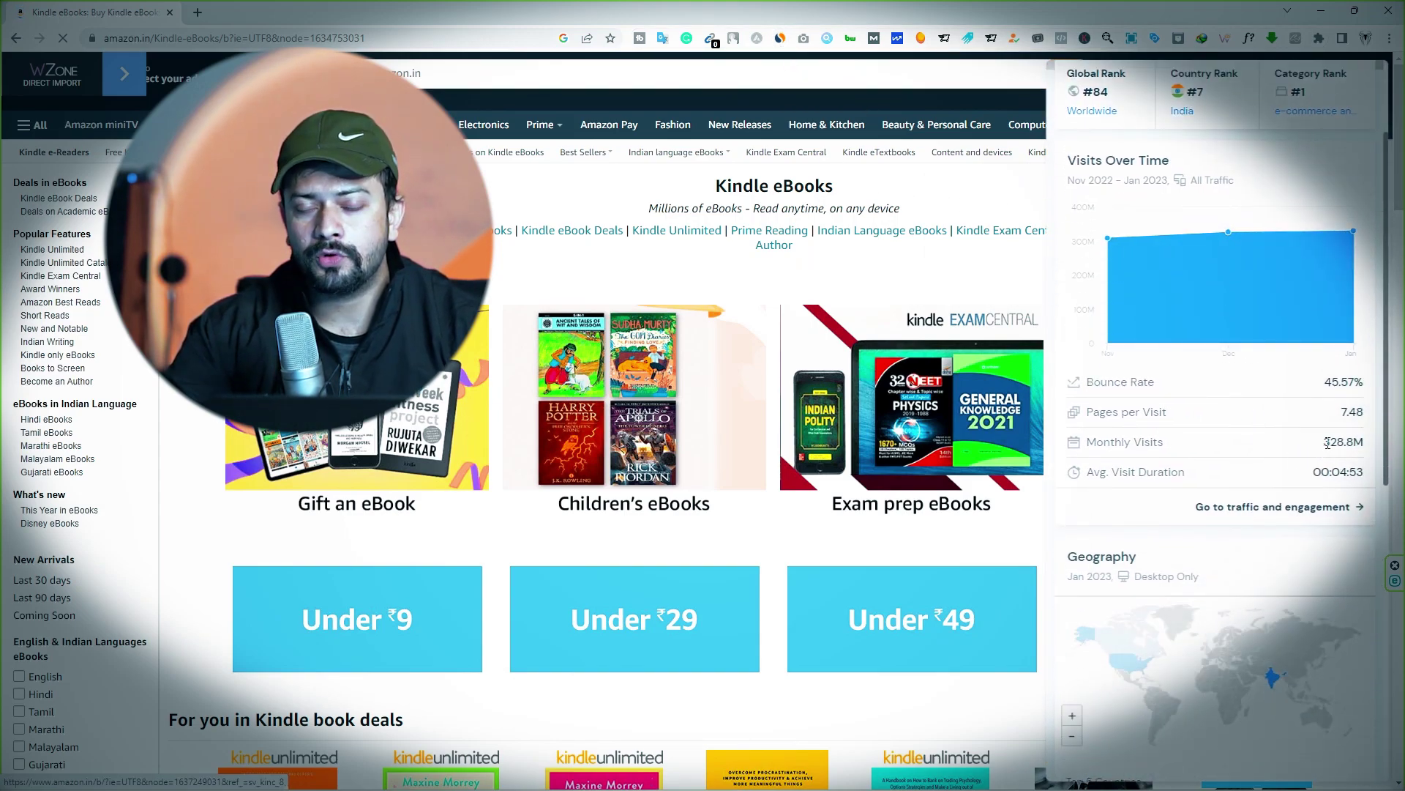
scroll(1345, 440, "down", 1)
scroll(1208, 481, "down", 4)
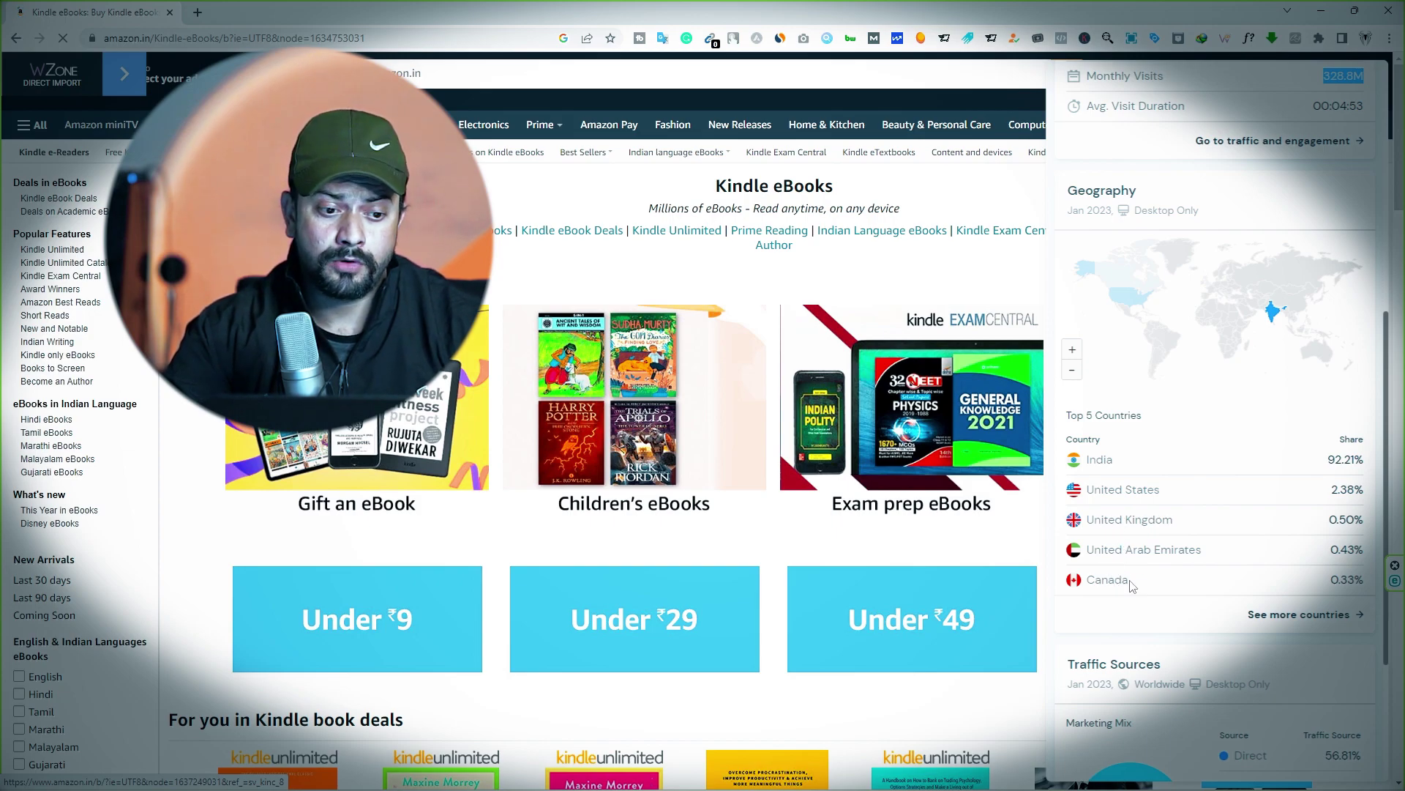
scroll(1148, 595, "down", 4)
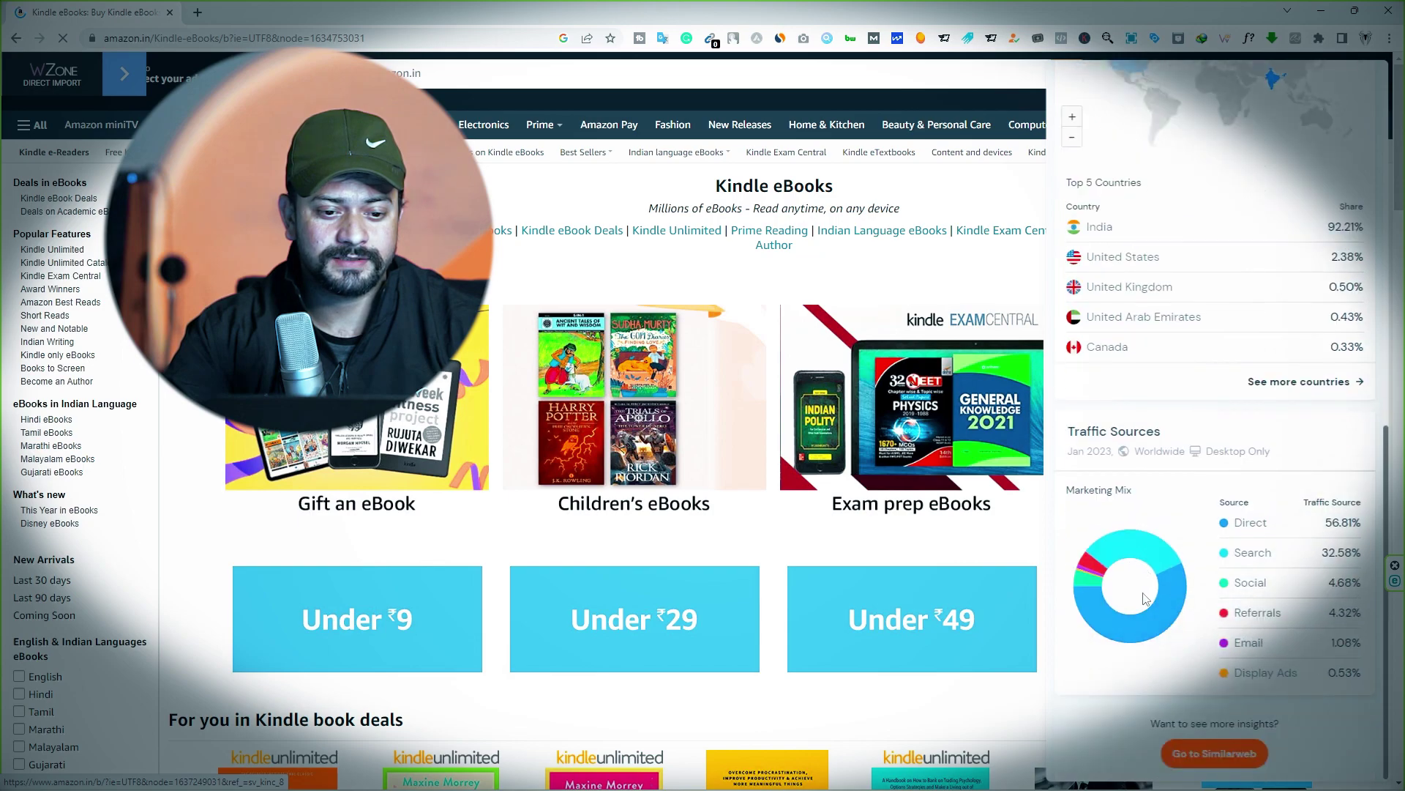
scroll(1146, 591, "up", 5)
scroll(1147, 591, "up", 2)
scroll(1153, 588, "up", 1)
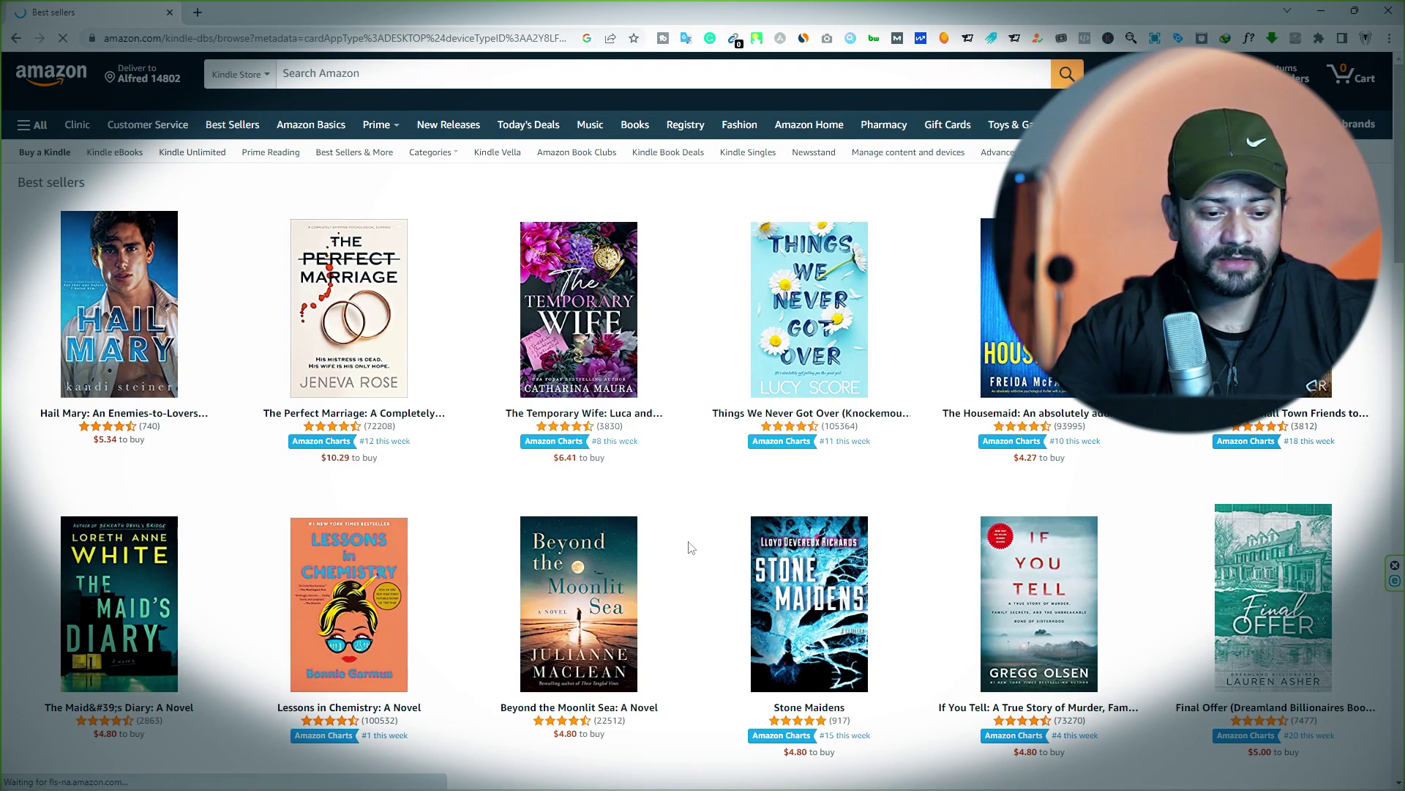
Scroll through the Kindle Store best sellers list.
scroll(688, 547, "down", 1)
scroll(688, 547, "down", 2)
scroll(688, 547, "down", 5)
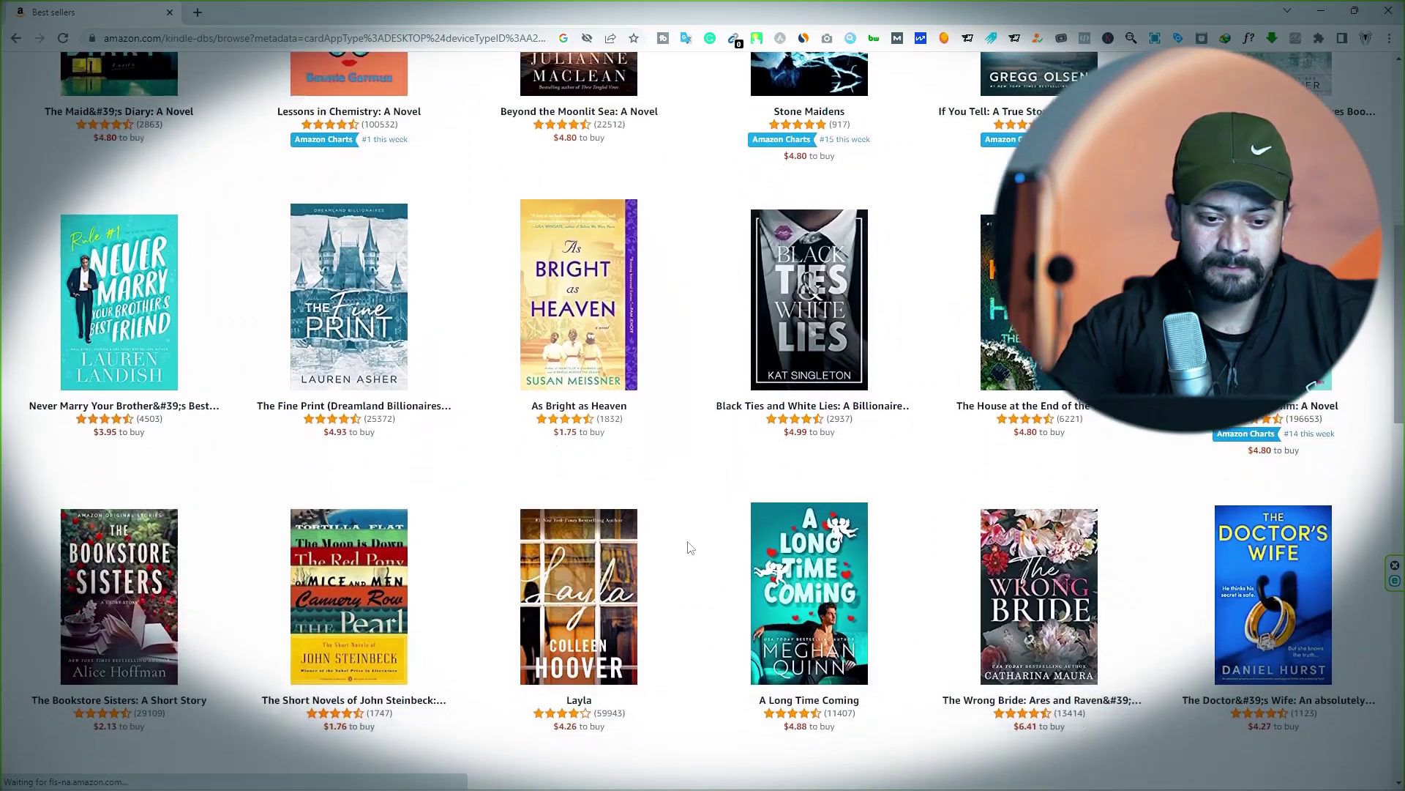
scroll(688, 548, "down", 5)
scroll(688, 547, "down", 2)
scroll(526, 560, "up", 6)
scroll(525, 560, "up", 10)
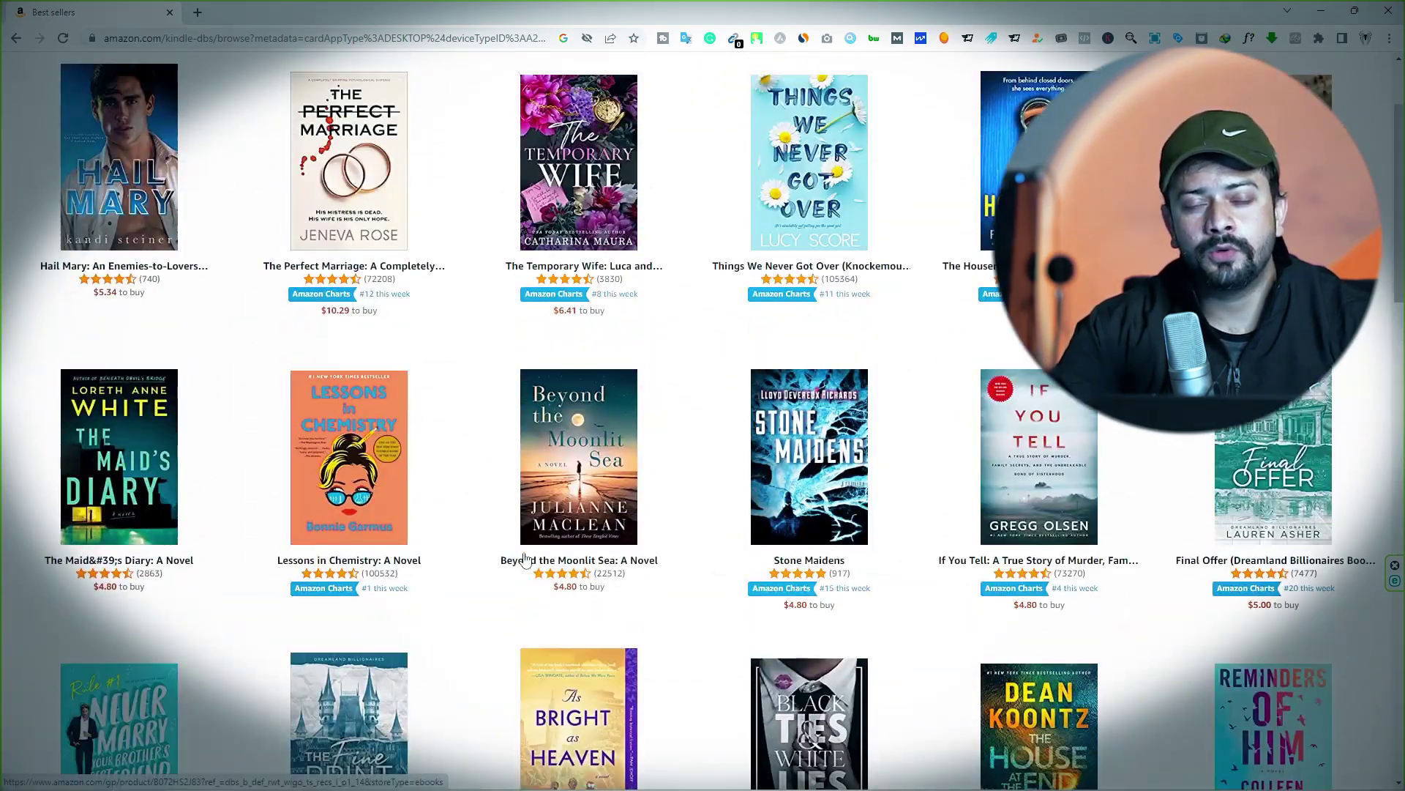
scroll(526, 560, "up", 2)
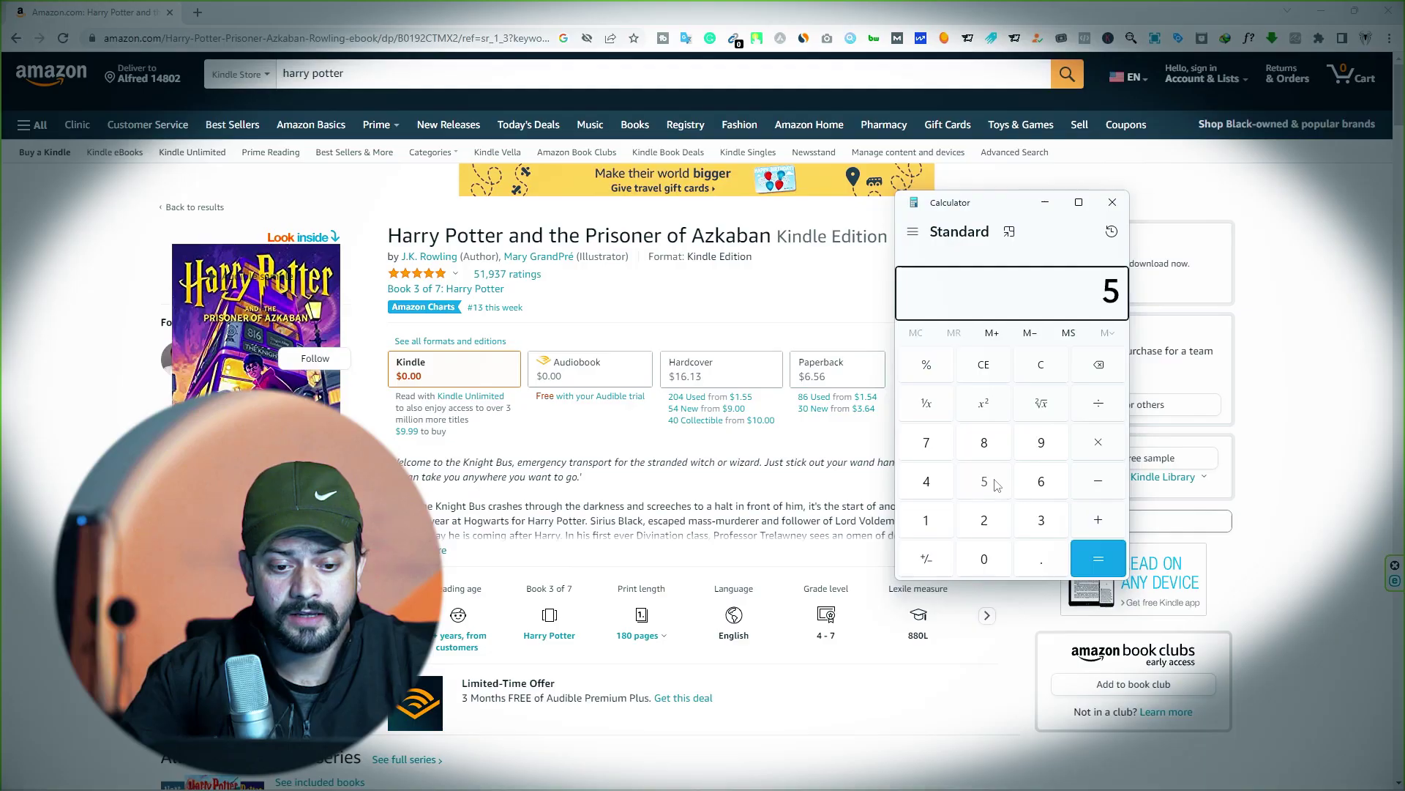
Compute 51,937 × 6.56 in Calculator, giving 340,706.72.
type("1,937")
left_click(1098, 443)
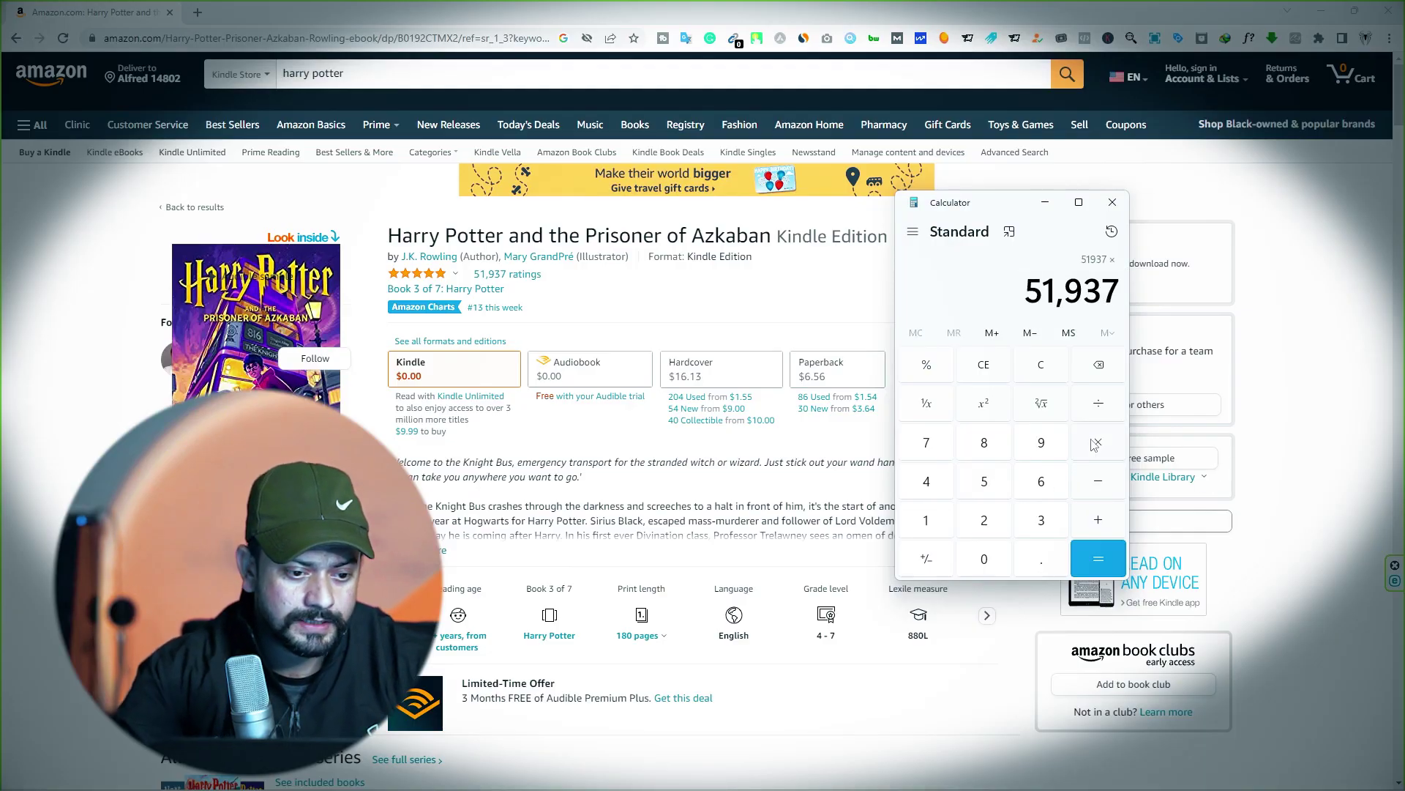
type("6")
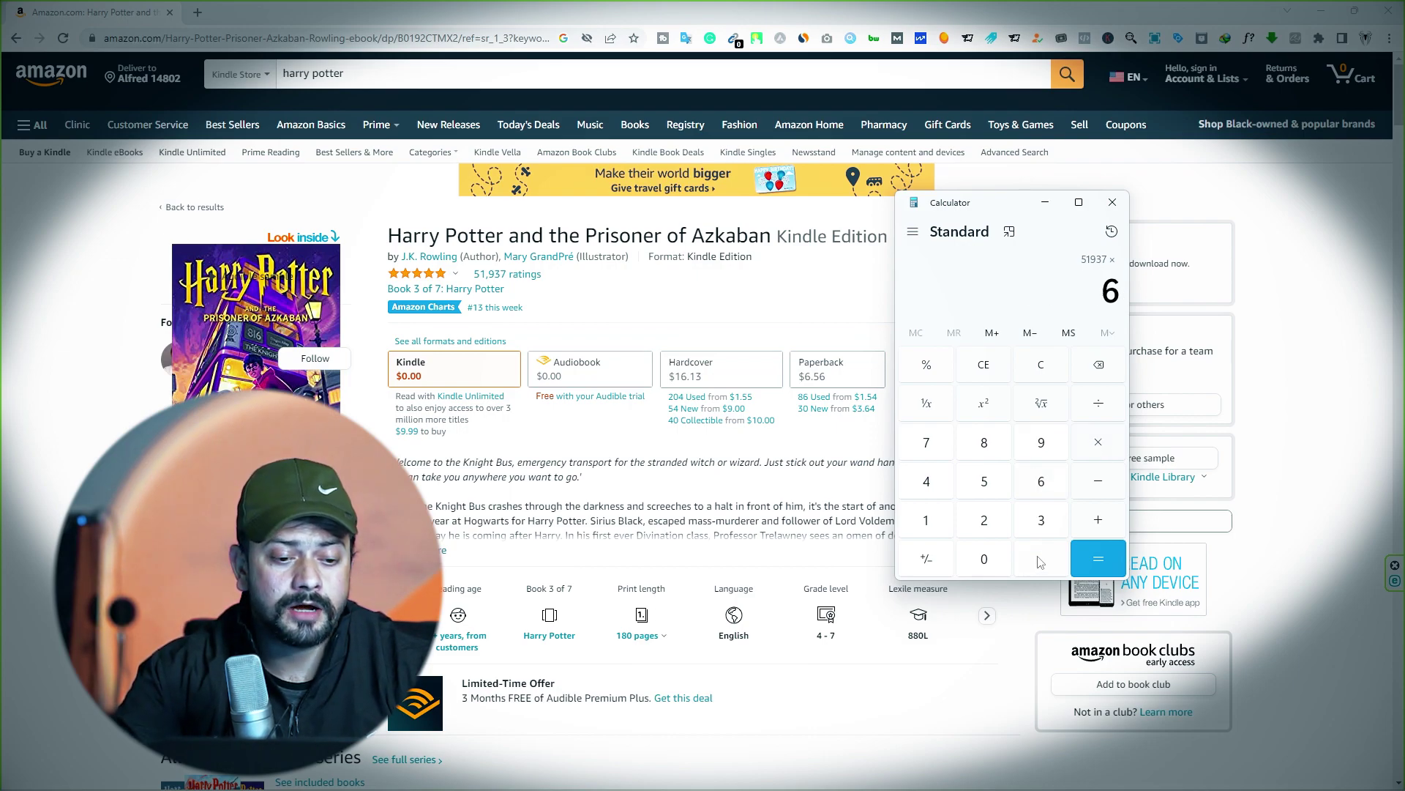
type(".56")
key("Return")
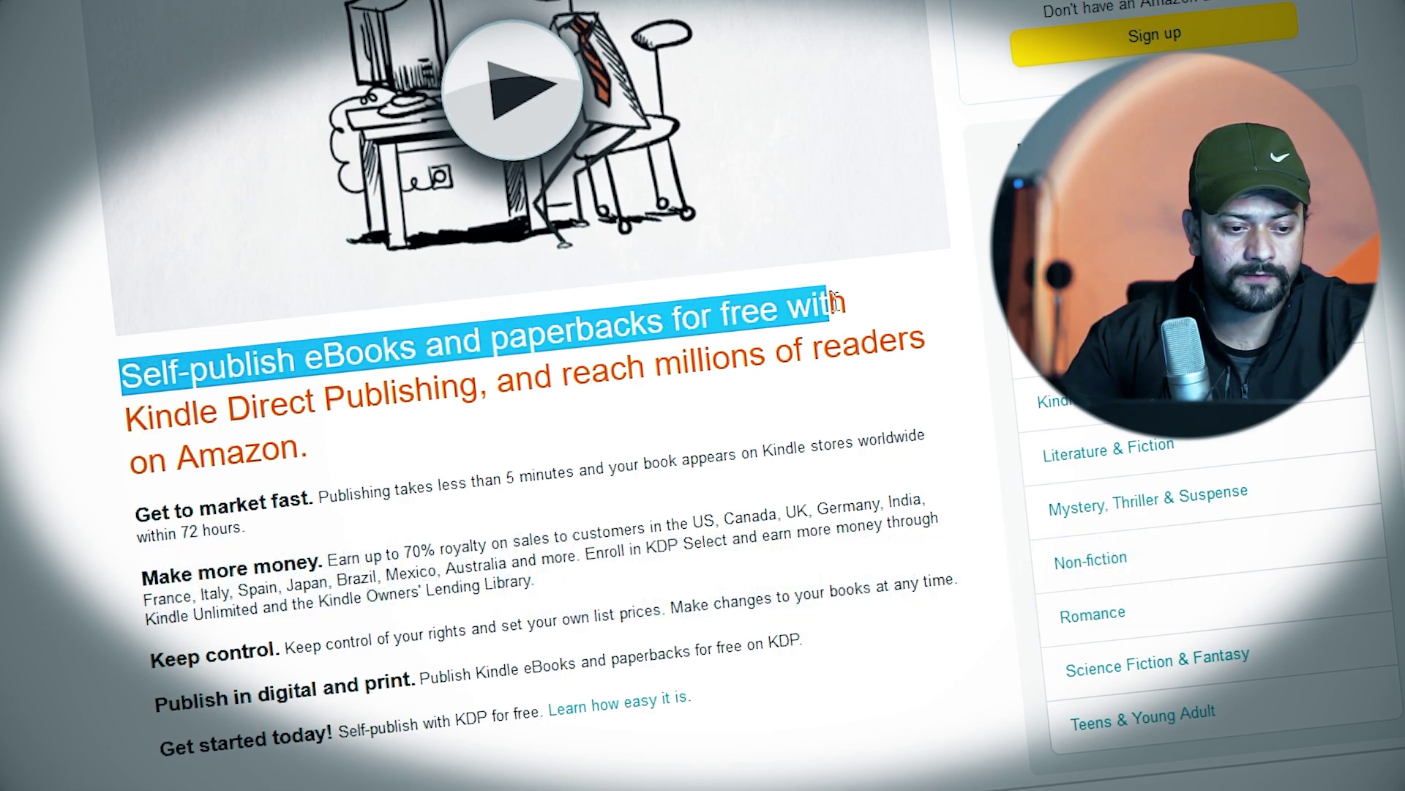
Highlight the KDP headline about self-publishing eBooks and paperbacks free to millions of Amazon readers.
left_click_drag(848, 302, 396, 385)
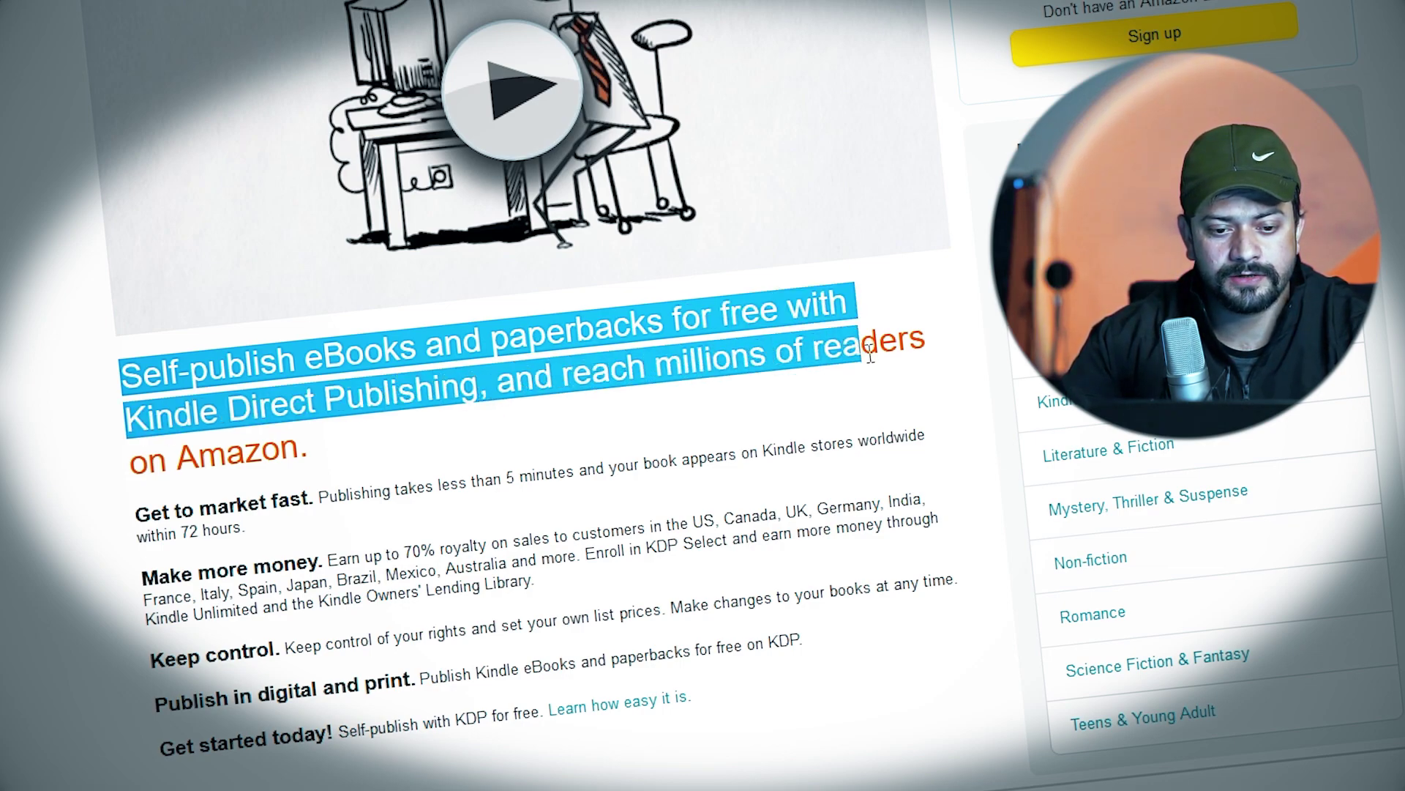
left_click_drag(870, 353, 628, 423)
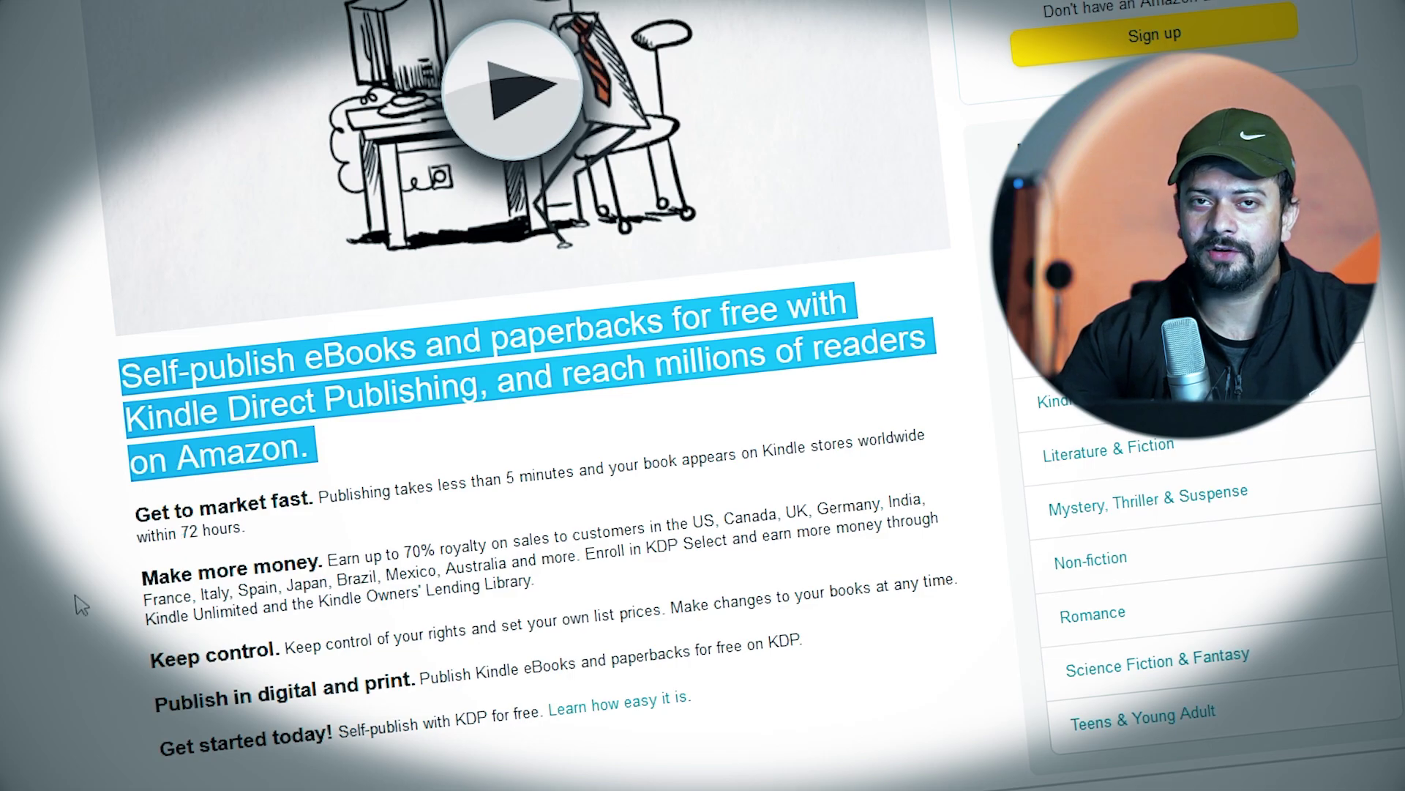